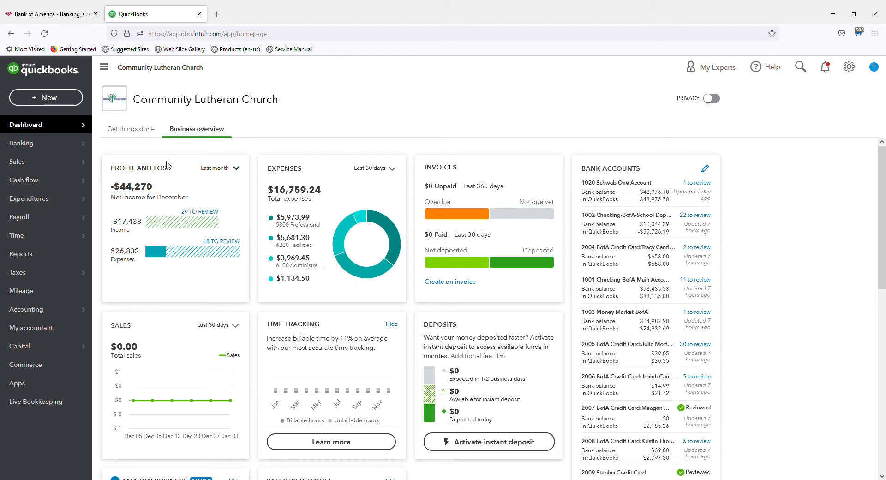
Start a new bank deposit and date it 12/27/2021
{"action": "left_click", "coordinate": [51, 98]}
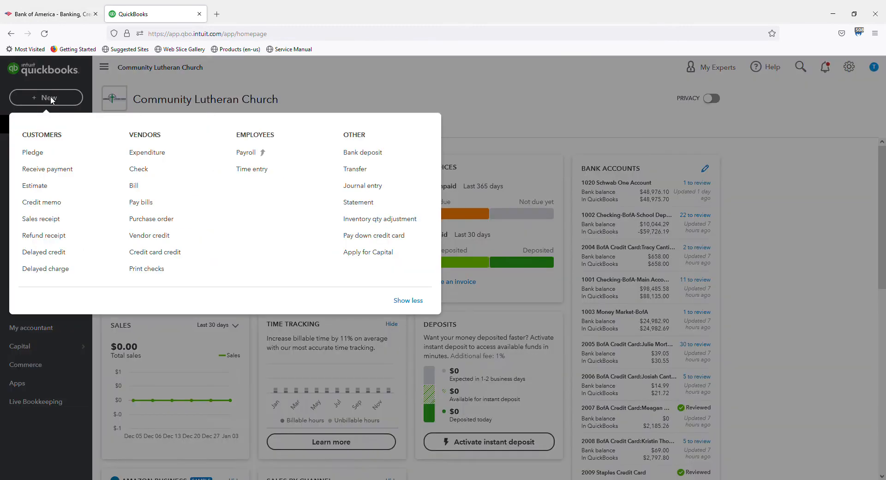
{"action": "left_click", "coordinate": [372, 154]}
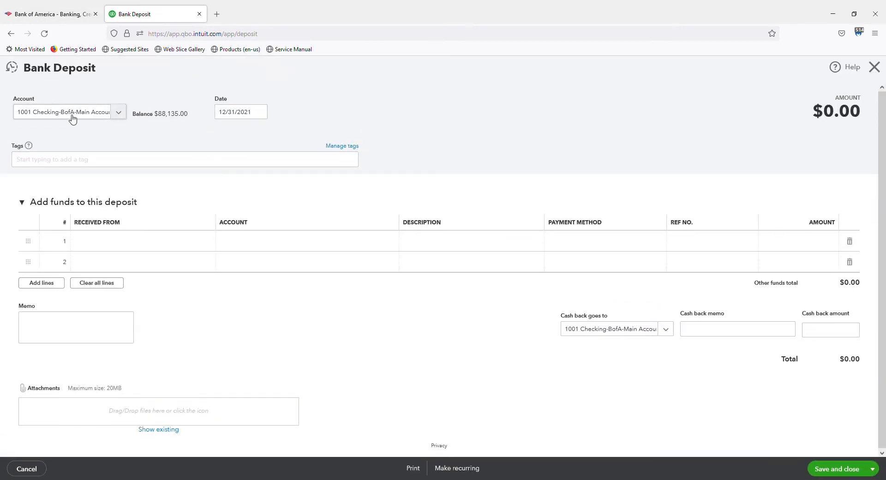
{"action": "left_click", "coordinate": [262, 113]}
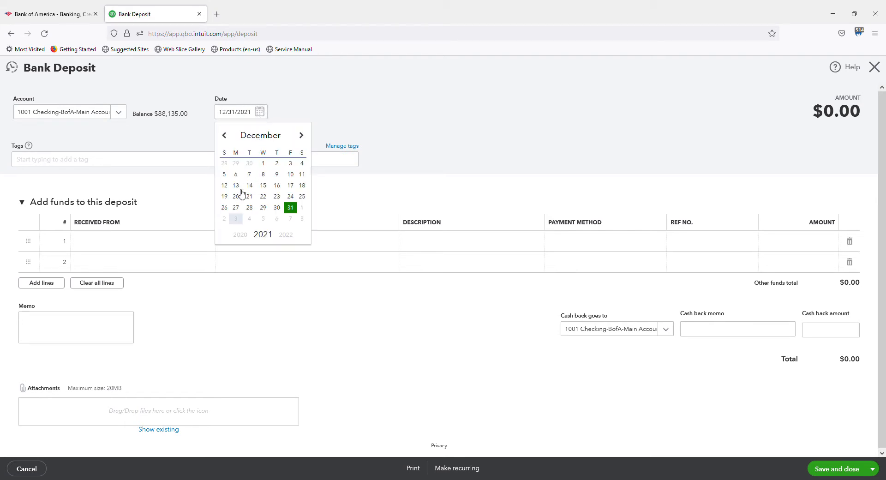
{"action": "left_click", "coordinate": [236, 209]}
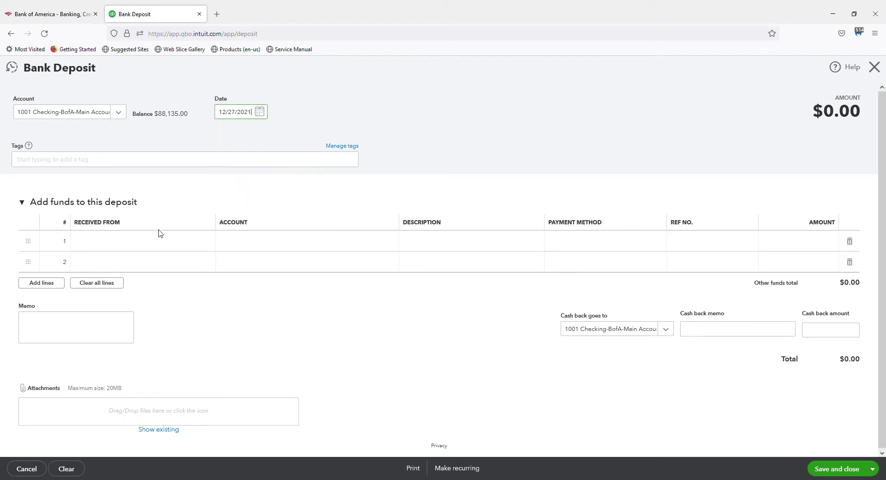
Add a deposit line received from Vanco to account 4001 Sunday Offerings for 710.00
{"action": "left_click", "coordinate": [128, 243]}
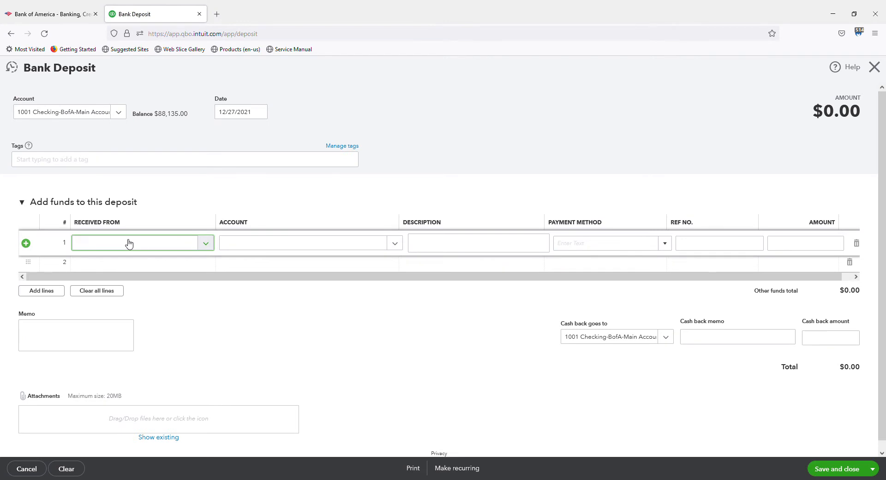
{"action": "type", "text": "VAnco"}
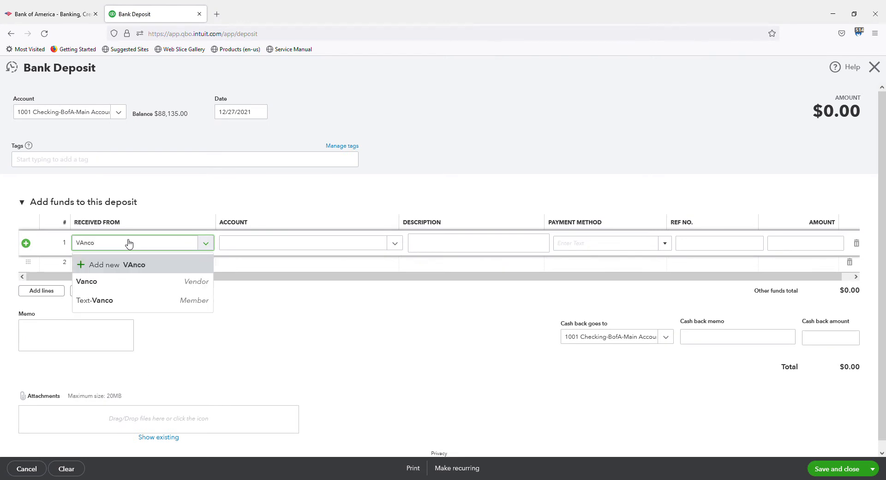
{"action": "key", "text": "Tab"}
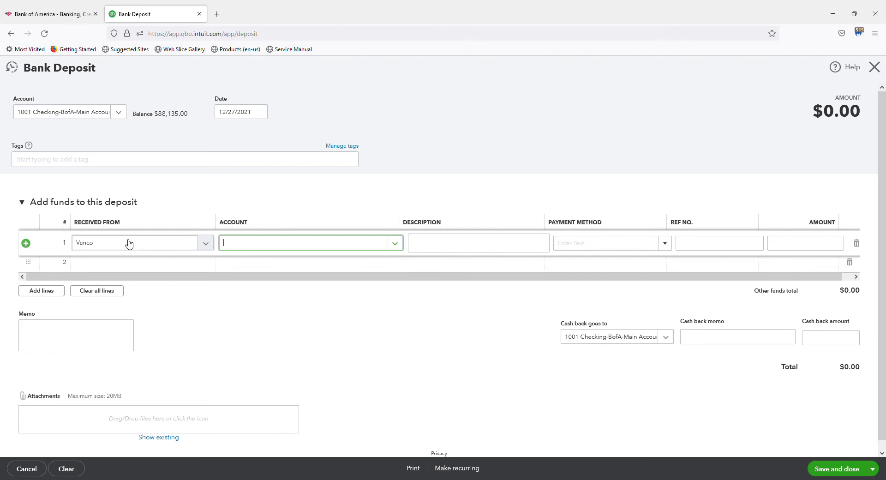
{"action": "type", "text": "4001"}
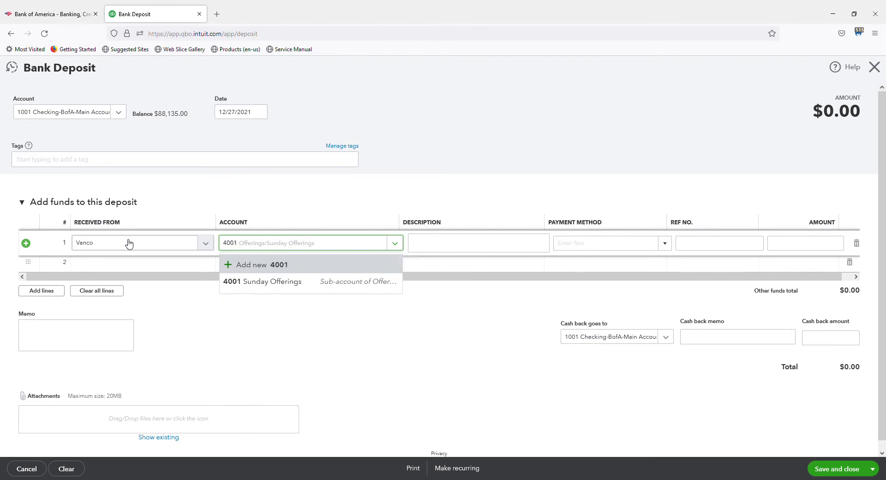
{"action": "key", "text": "Tab"}
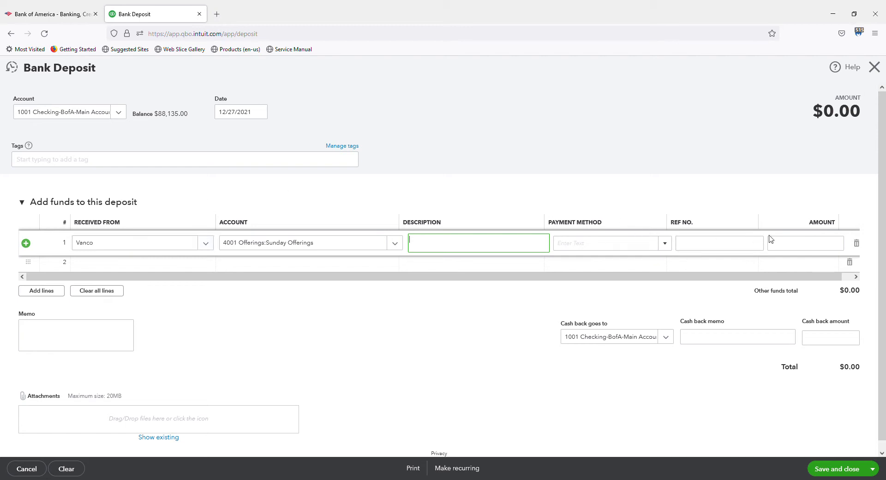
{"action": "left_click", "coordinate": [795, 245]}
{"action": "type", "text": "710"}
{"action": "key", "text": "Tab"}
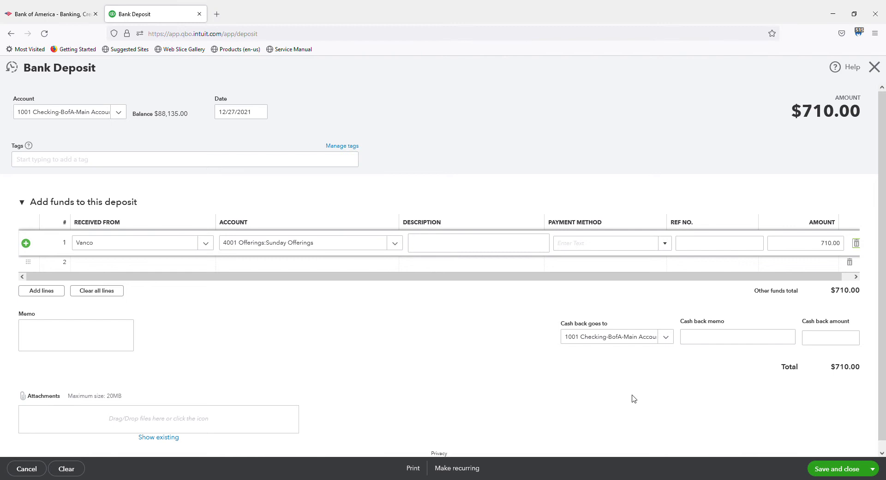
Save the deposit and start another one dated 12/28/2021
{"action": "left_click", "coordinate": [873, 468]}
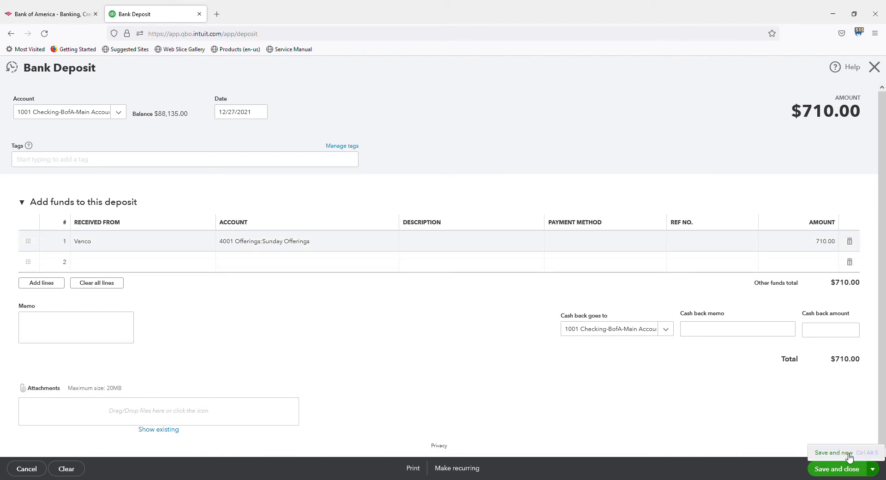
{"action": "left_click", "coordinate": [845, 453]}
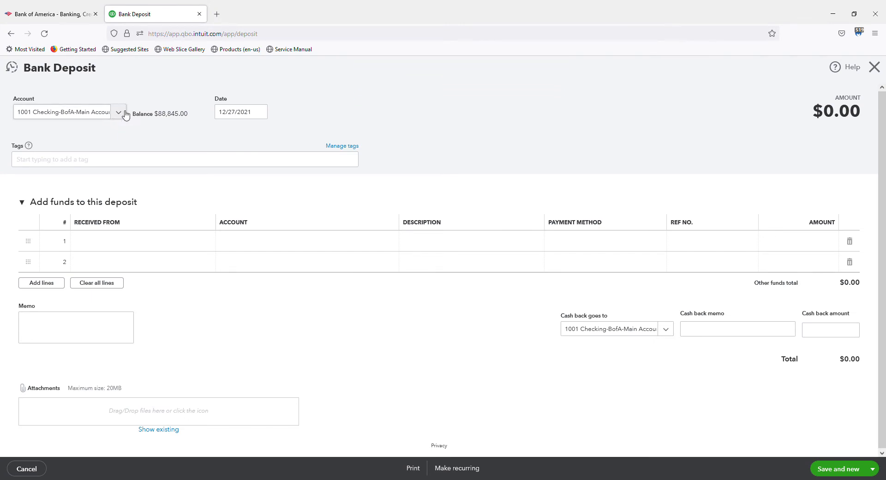
{"action": "left_click", "coordinate": [260, 112]}
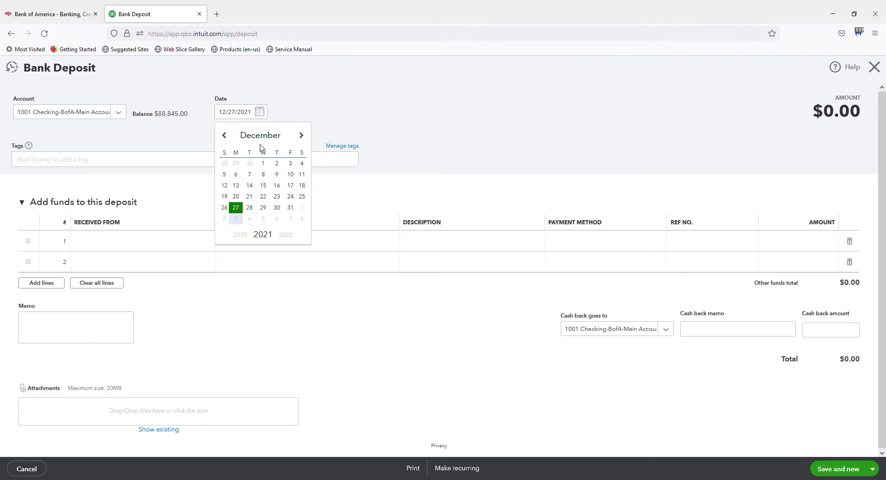
{"action": "left_click", "coordinate": [249, 207]}
Set the first deposit line to received from Vanco with account 4207 LT Maintenance Fund Gifts
{"action": "left_click", "coordinate": [108, 244]}
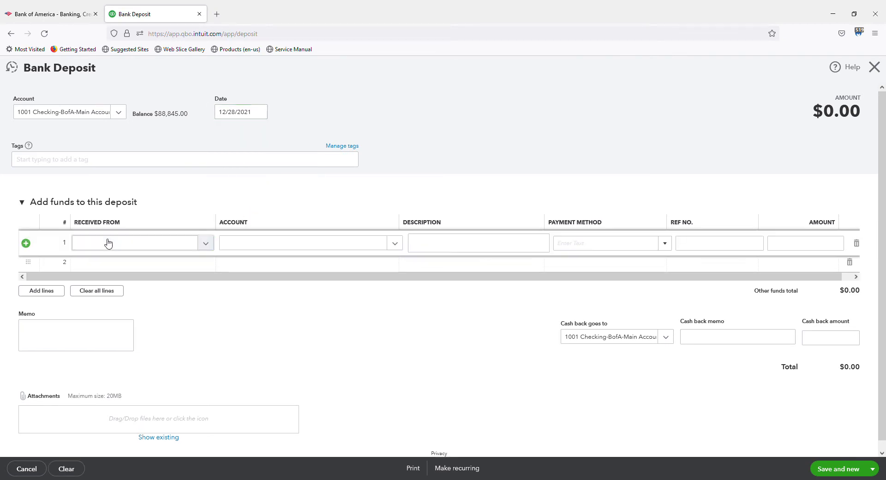
{"action": "type", "text": "vanco"}
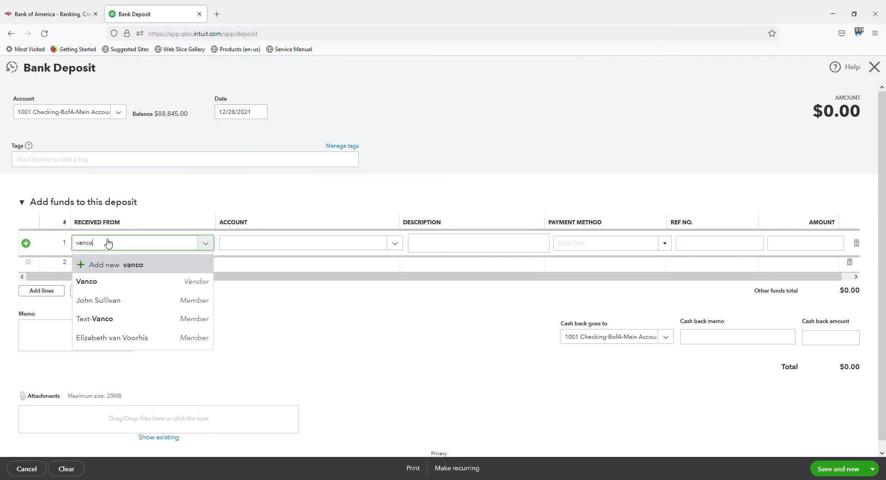
{"action": "key", "text": "Tab"}
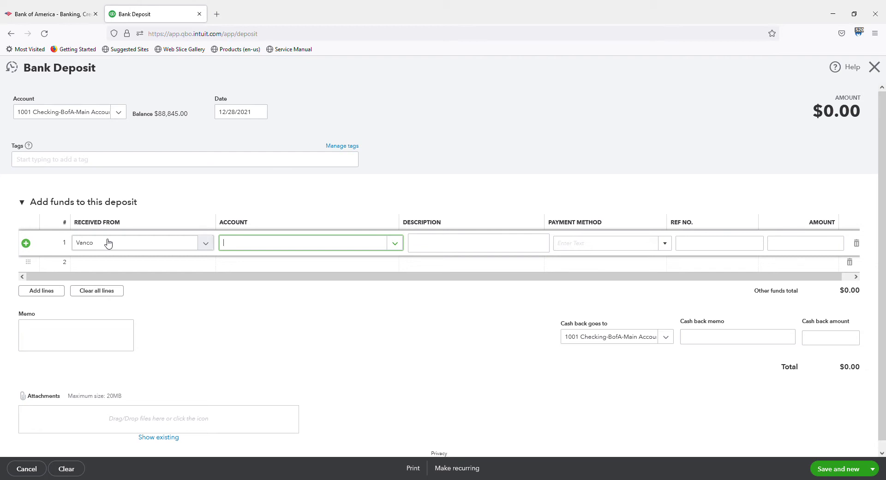
{"action": "type", "text": "lt"}
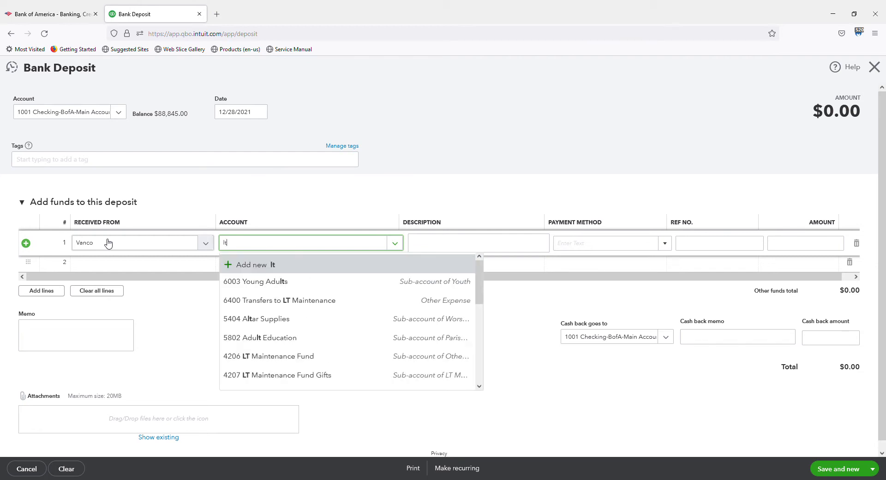
{"action": "key", "text": "Down"}
{"action": "key", "text": "Down"}
{"action": "key", "text": "Down"}
{"action": "key", "text": "Down"}
{"action": "key", "text": "Down"}
{"action": "key", "text": "Down"}
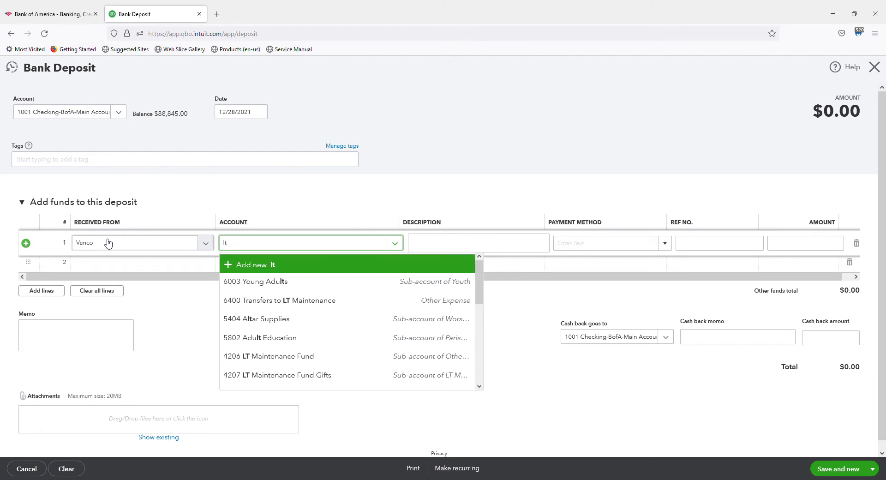
{"action": "key", "text": "Down"}
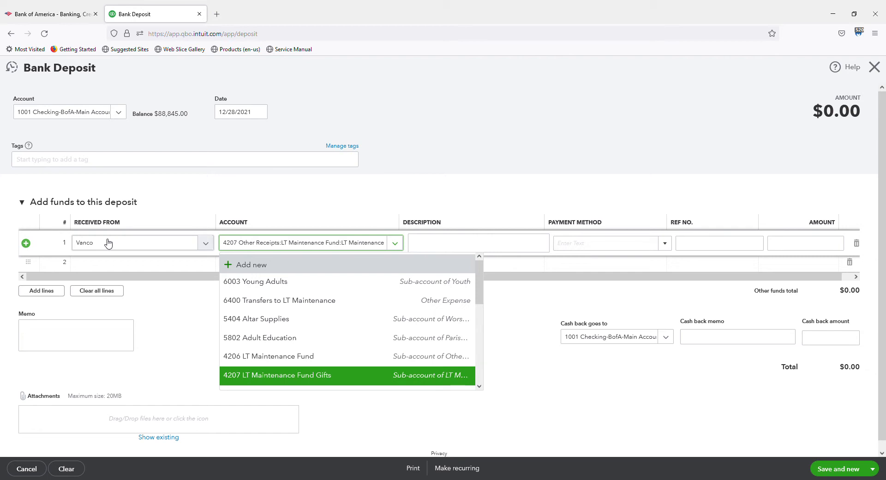
{"action": "key", "text": "Tab"}
Set the first line's amount to 100.00 and move on to the second line
{"action": "key", "text": "Tab"}
{"action": "key", "text": "Tab"}
{"action": "key", "text": "Tab"}
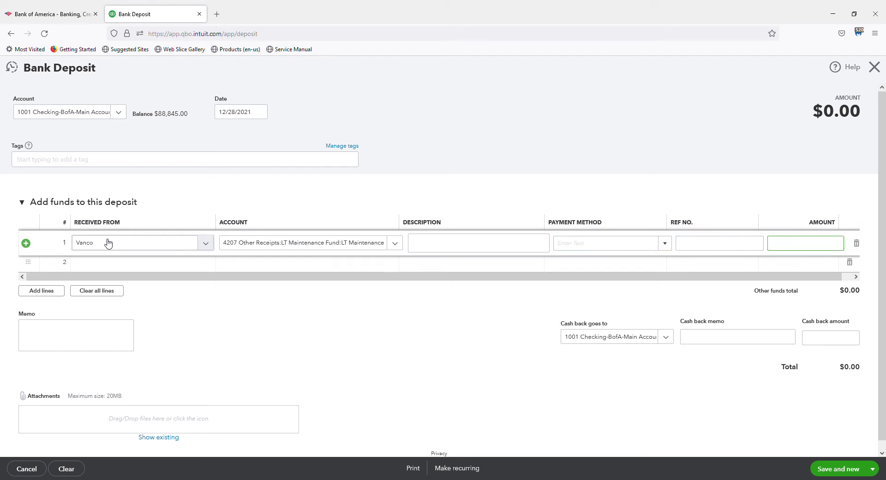
{"action": "type", "text": "100.00"}
{"action": "key", "text": "Tab"}
{"action": "key", "text": "Tab"}
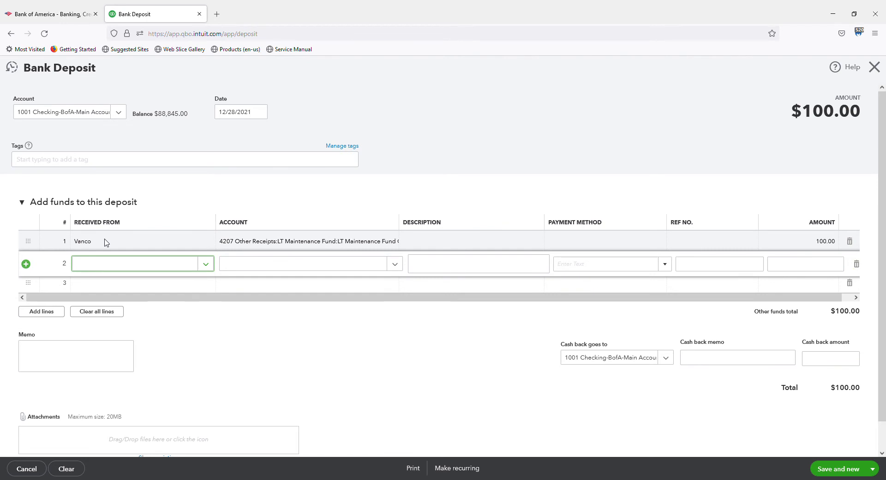
Fill the second deposit line with Vanco, account 4001 Sunday Offerings and an amount of 700.00
{"action": "type", "text": "vanco"}
{"action": "key", "text": "Tab"}
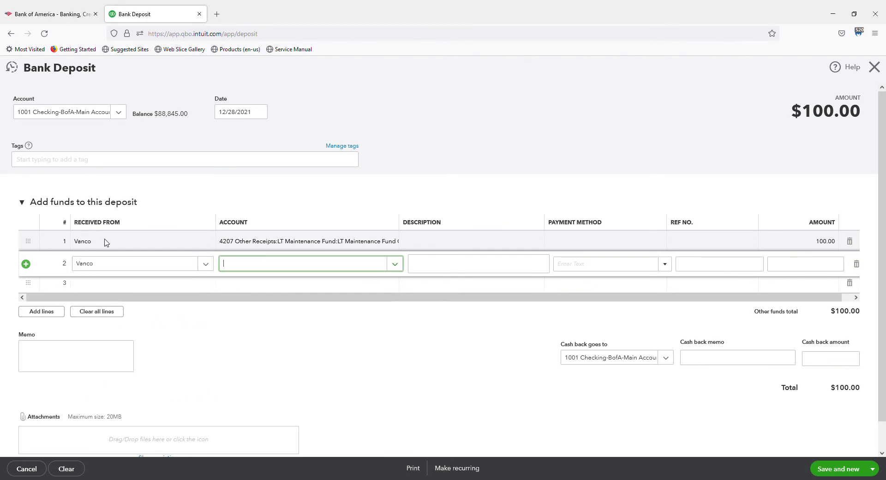
{"action": "type", "text": "4001"}
{"action": "key", "text": "Tab"}
{"action": "key", "text": "Tab"}
{"action": "key", "text": "Tab"}
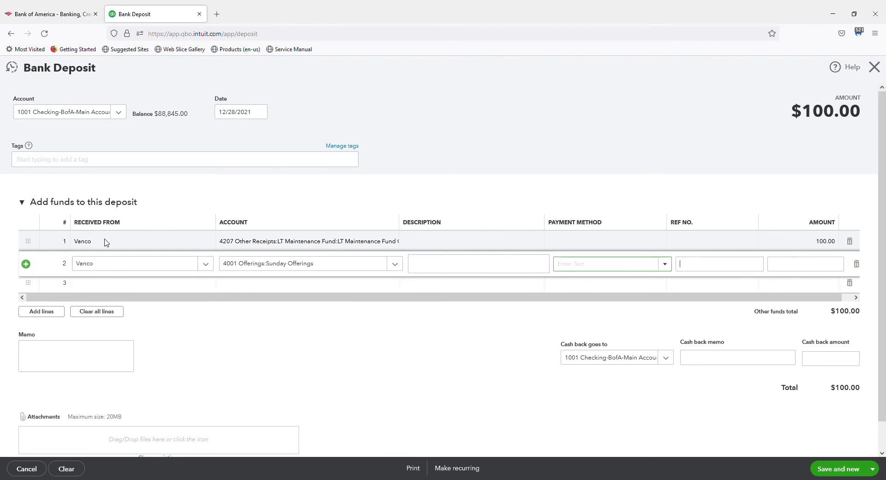
{"action": "key", "text": "Tab"}
{"action": "type", "text": "700"}
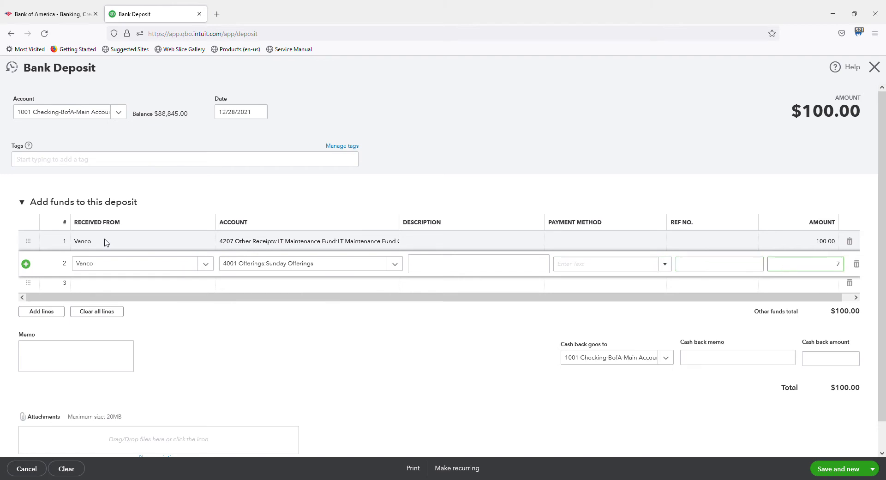
{"action": "key", "text": "Tab"}
{"action": "type", "text": "vanco"}
{"action": "key", "text": "Tab"}
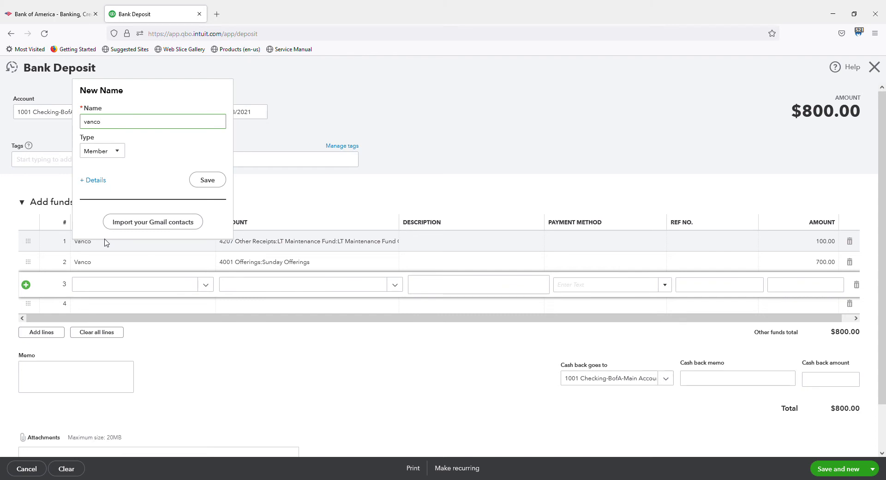
{"action": "type", "text": "bonu"}
Fill the third deposit line with Vanco, the bonus account 2566 under Dedicated Accounts and an amount of 800.00
{"action": "left_click", "coordinate": [106, 284]}
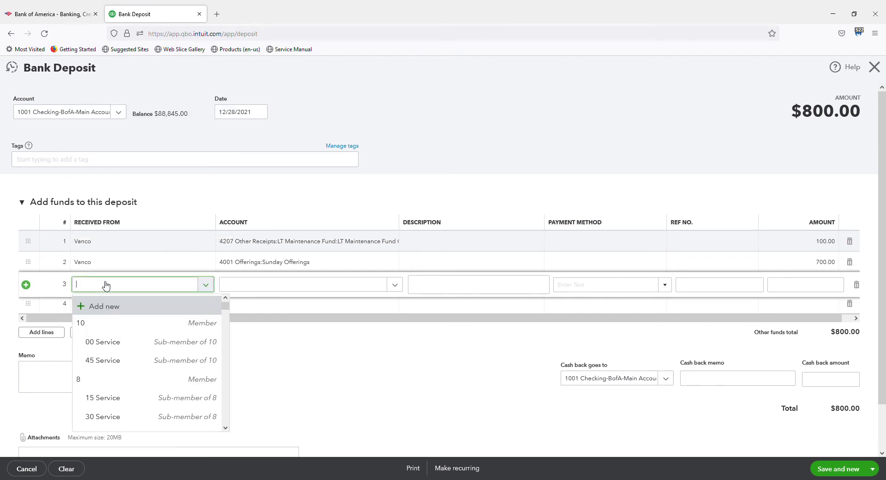
{"action": "type", "text": "van"}
{"action": "key", "text": "Tab"}
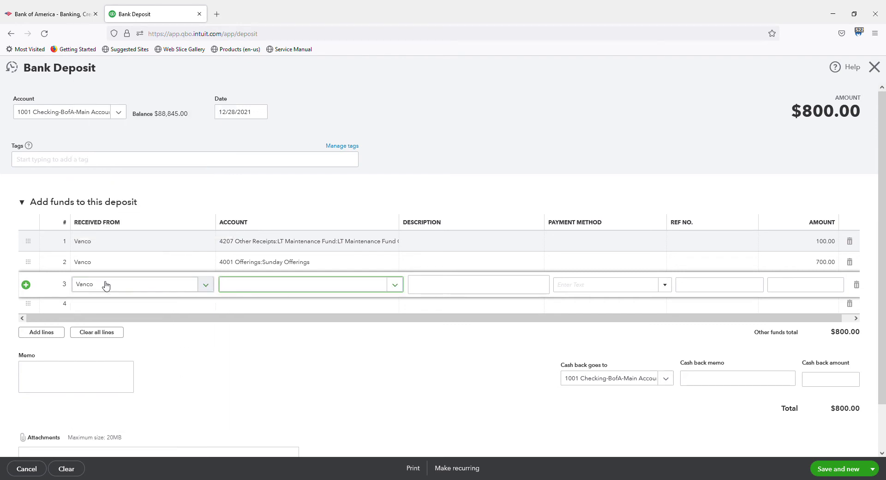
{"action": "type", "text": "bonu"}
{"action": "type", "text": "s"}
{"action": "key", "text": "Down"}
{"action": "key", "text": "Down"}
{"action": "key", "text": "Tab"}
{"action": "key", "text": "Tab"}
{"action": "key", "text": "Tab"}
{"action": "key", "text": "Tab"}
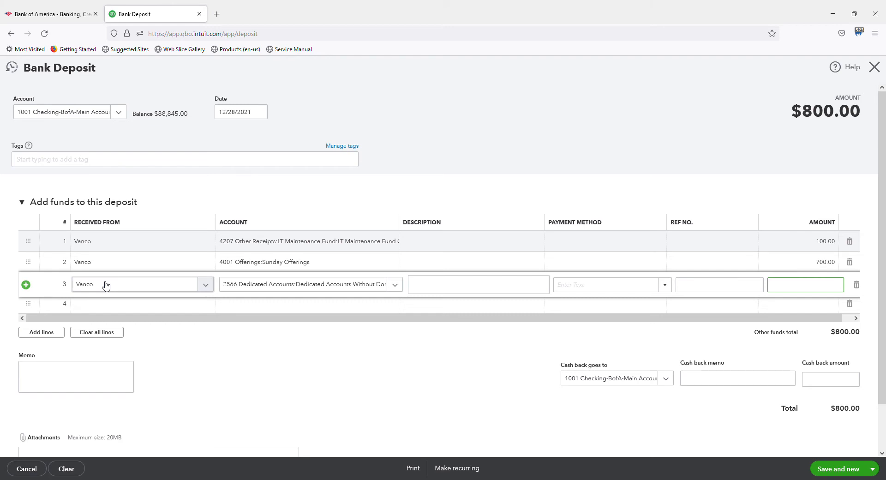
{"action": "type", "text": "800.00"}
{"action": "key", "text": "Tab"}
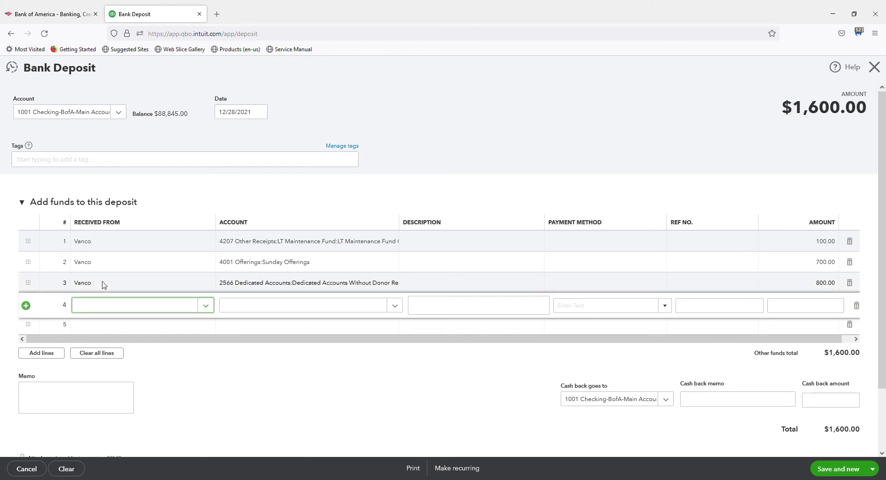
Set the fourth deposit line to received from Vanco with account 4212 Specifed Gifts Received
{"action": "type", "text": "vanco"}
{"action": "key", "text": "Tab"}
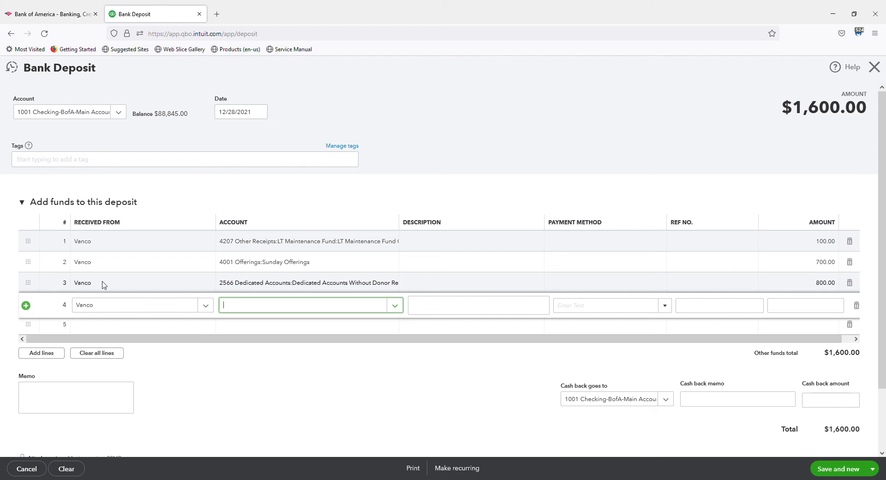
{"action": "type", "text": "specified"}
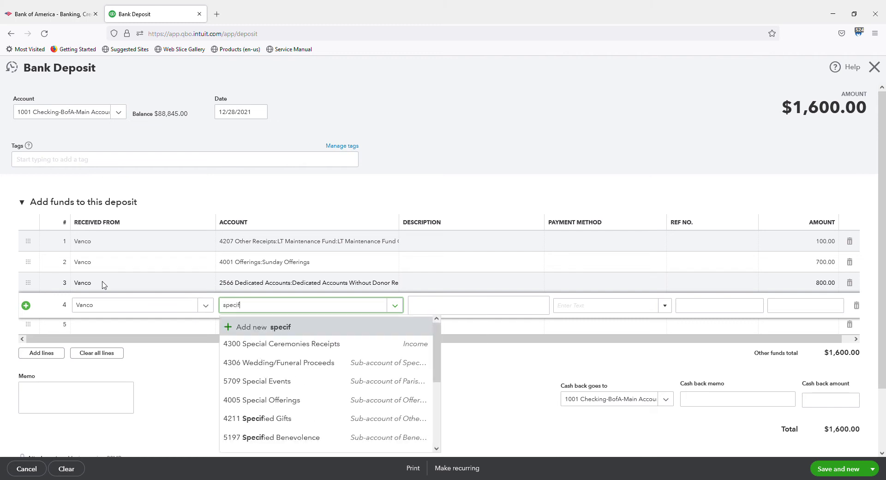
{"action": "key", "text": "Down"}
{"action": "key", "text": "Down"}
{"action": "key", "text": "Down"}
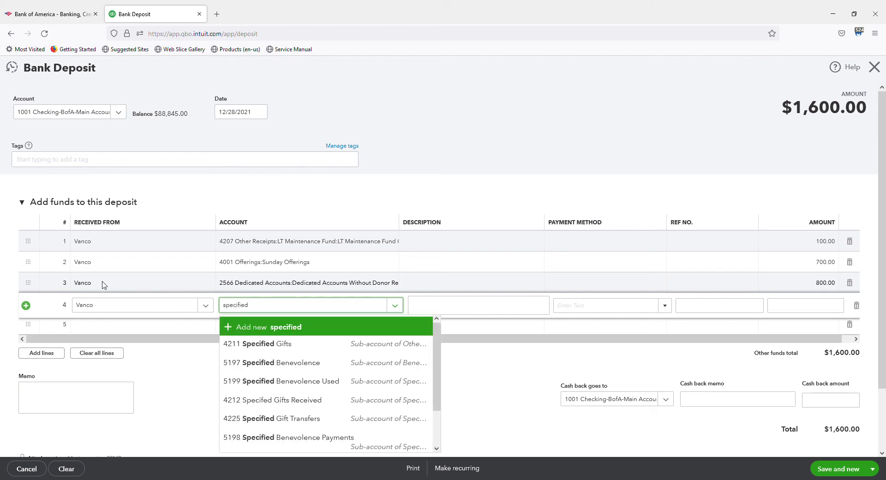
{"action": "key", "text": "Down"}
{"action": "key", "text": "Down"}
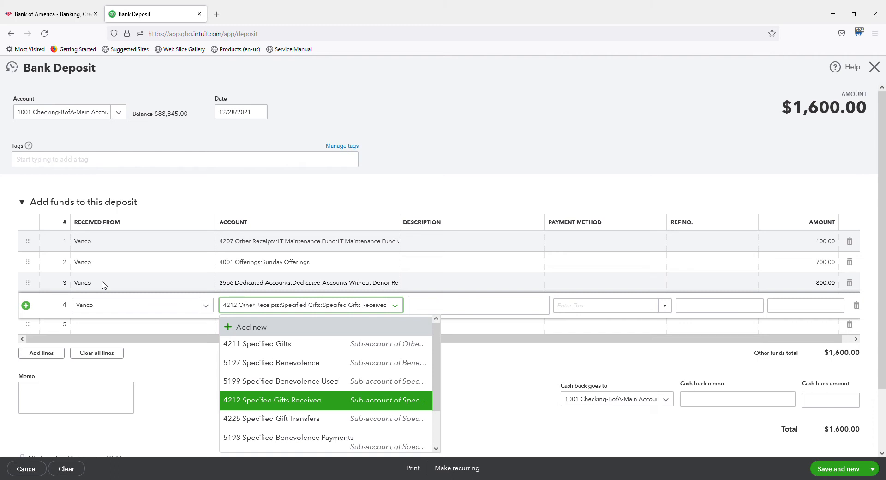
{"action": "key", "text": "Tab"}
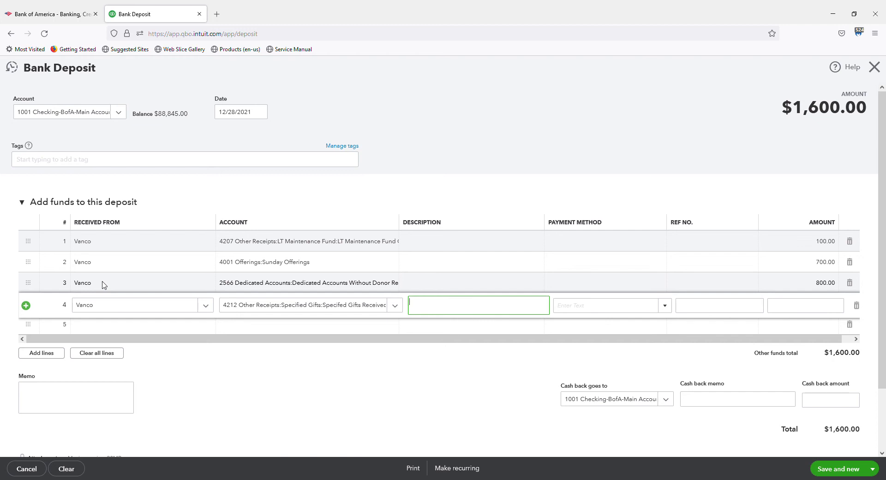
Describe the fourth deposit line as Good Samaritan Fund and set its amount to 100.00
{"action": "type", "text": "Good Samaritan Fund"}
{"action": "key", "text": "Tab"}
{"action": "key", "text": "Tab"}
{"action": "key", "text": "Tab"}
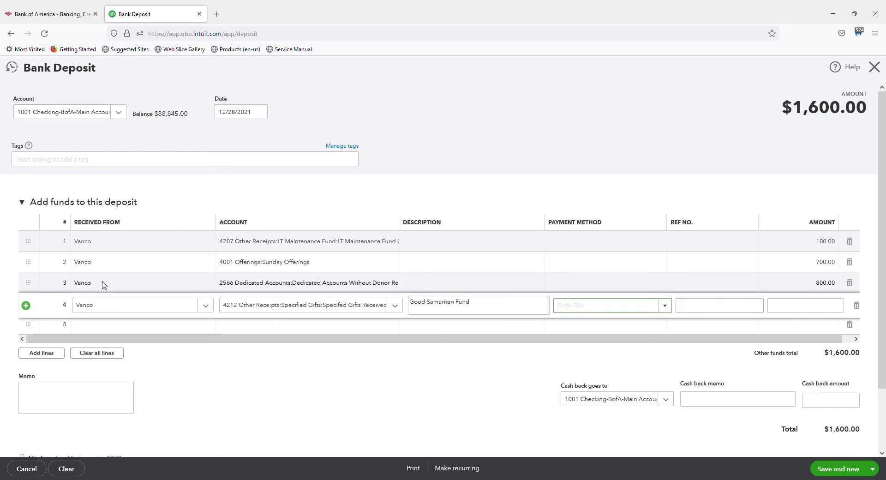
{"action": "type", "text": "100"}
{"action": "key", "text": "Tab"}
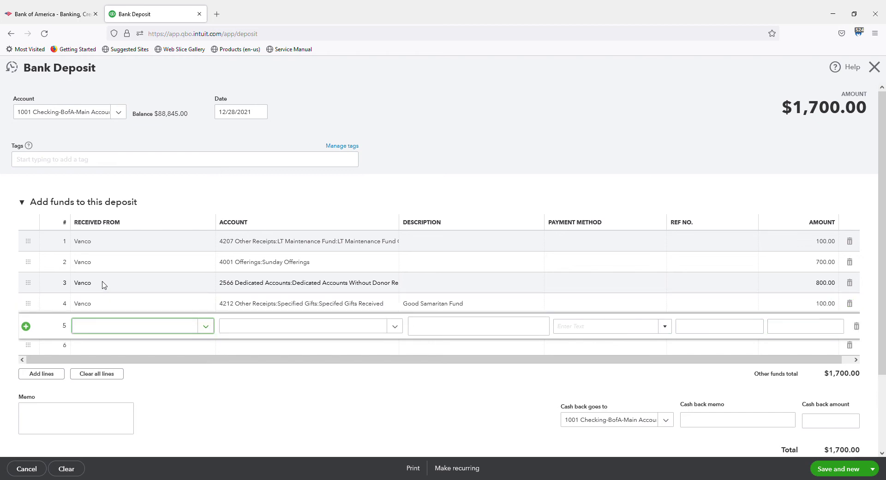
Fill the fifth line with Vanco, account 4212 Specifed Gifts Received, description Quilting and amount 100.00, then save the deposit and start a new one
{"action": "type", "text": "vanc"}
{"action": "key", "text": "Tab"}
{"action": "type", "text": "4212"}
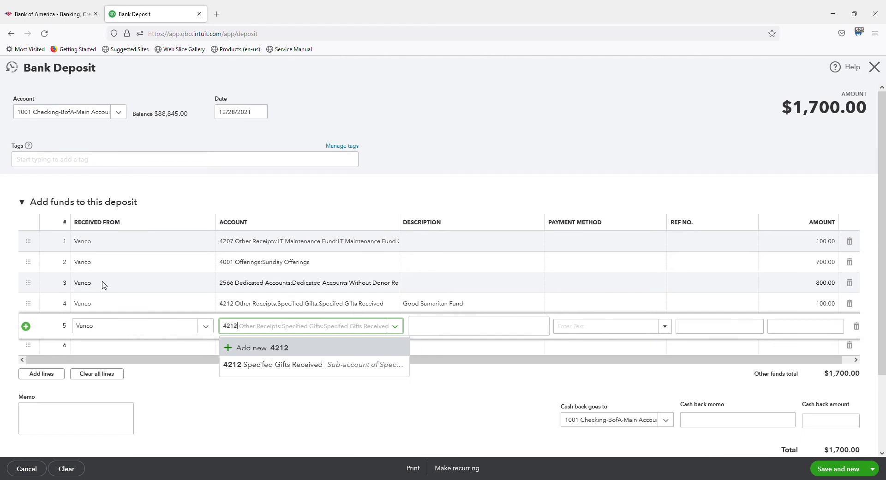
{"action": "key", "text": "Tab"}
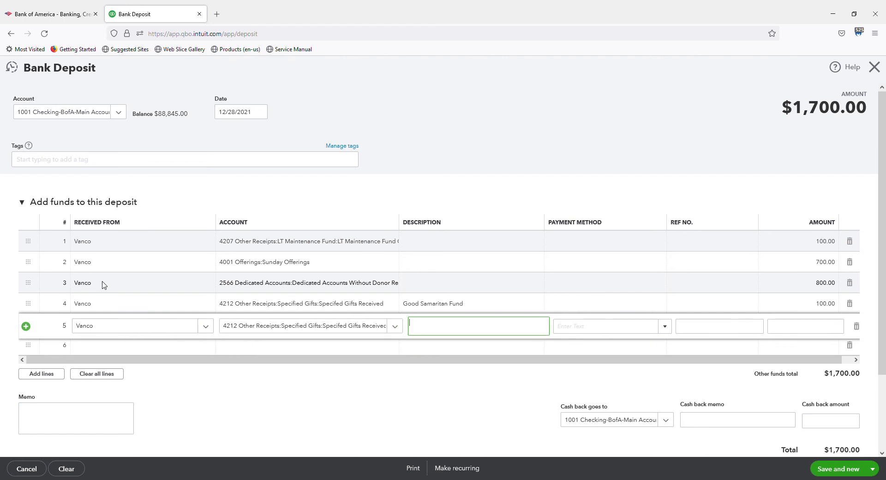
{"action": "type", "text": "Quilting"}
{"action": "key", "text": "Tab"}
{"action": "key", "text": "Tab"}
{"action": "key", "text": "Tab"}
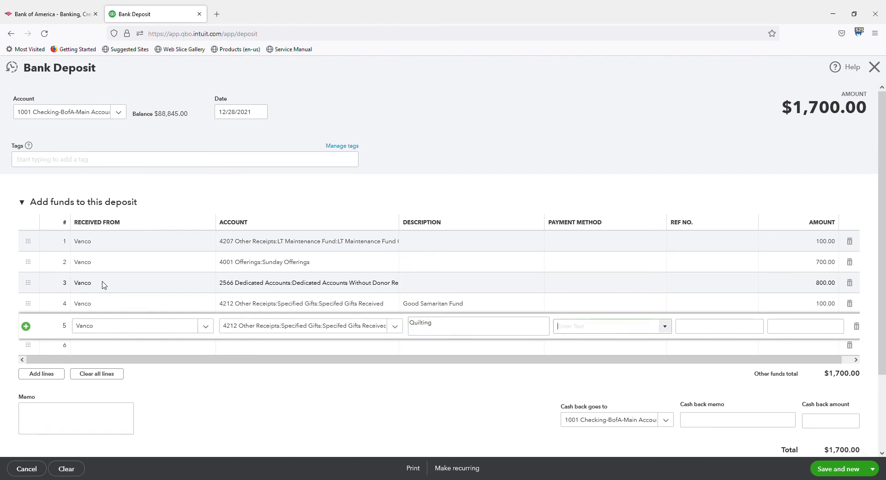
{"action": "type", "text": "100"}
{"action": "key", "text": "Tab"}
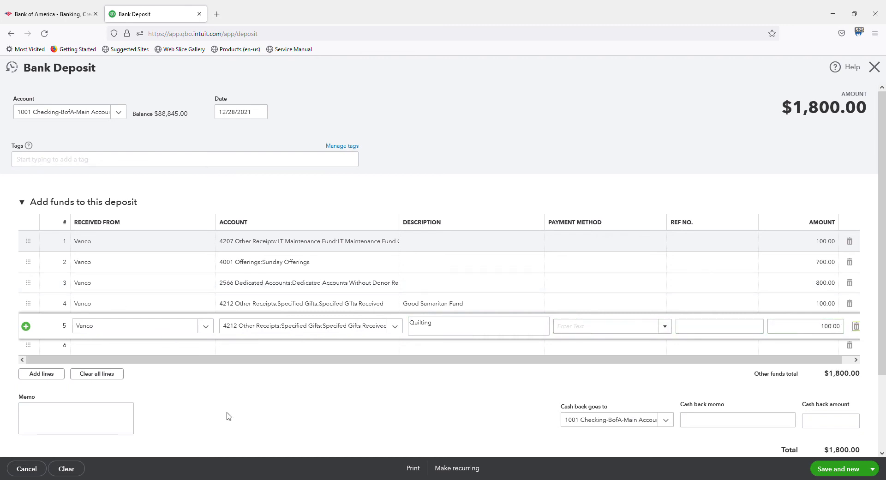
{"action": "left_click", "coordinate": [846, 470]}
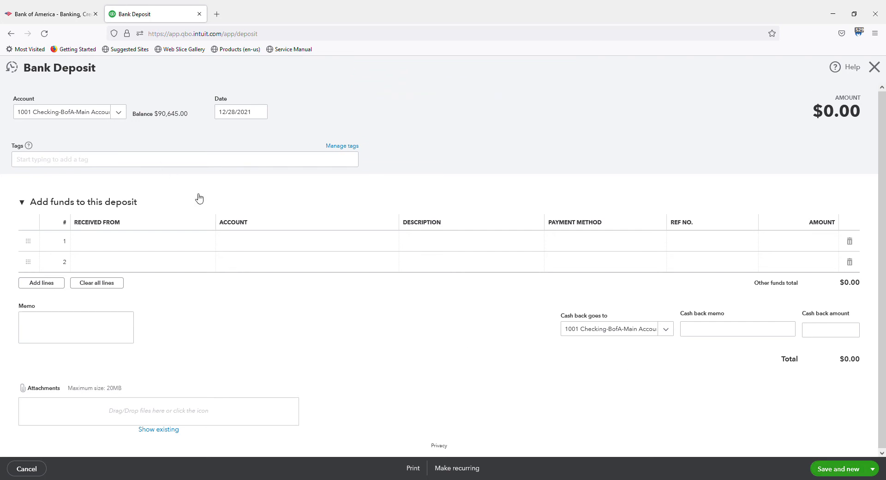
Set the new deposit's date to 12/31/2021 and go to its first line
{"action": "key", "text": "Tab"}
{"action": "key", "text": "Tab"}
{"action": "key", "text": "Tab"}
{"action": "key", "text": "Tab"}
{"action": "key", "text": "Tab"}
{"action": "key", "text": "Tab"}
{"action": "key", "text": "plus"}
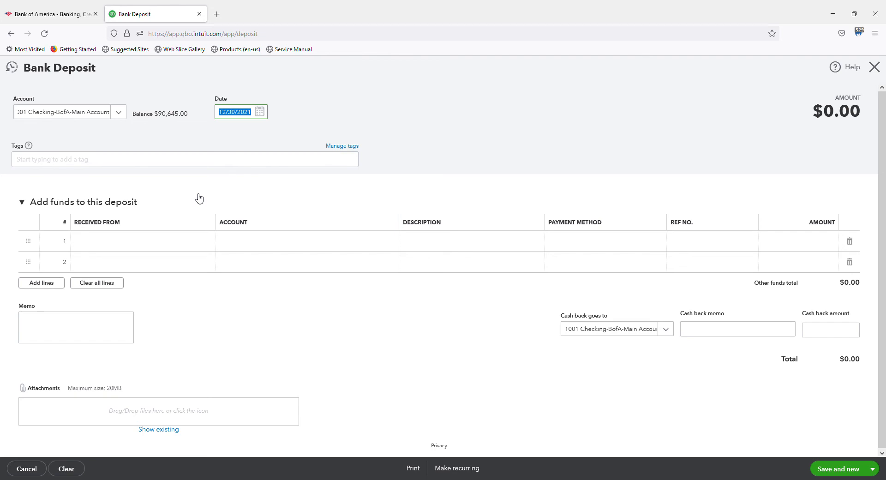
{"action": "key", "text": "Tab"}
{"action": "key", "text": "Tab"}
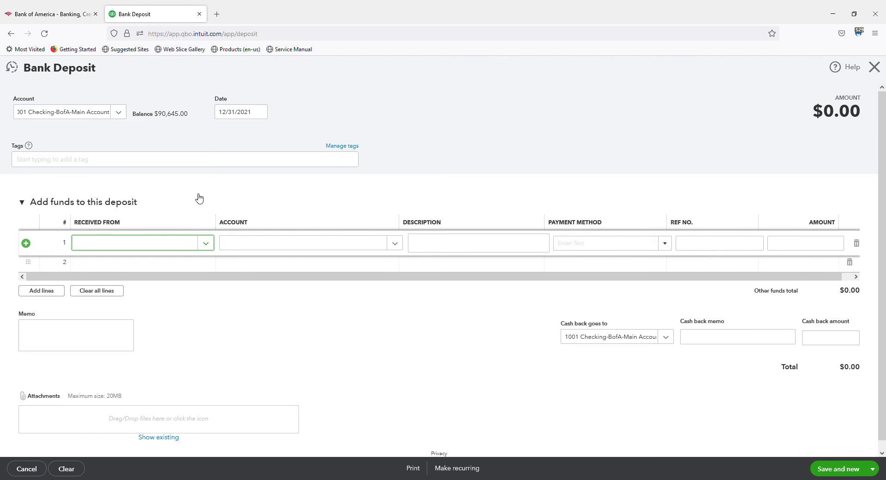
Set the first deposit line to received from Vanco with account 4207 LT Maintenance Fund Gifts
{"action": "type", "text": "van"}
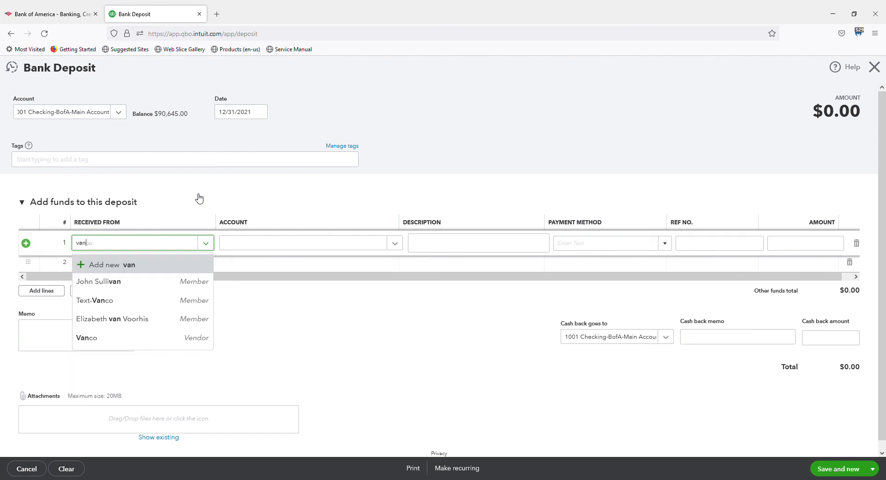
{"action": "key", "text": "Tab"}
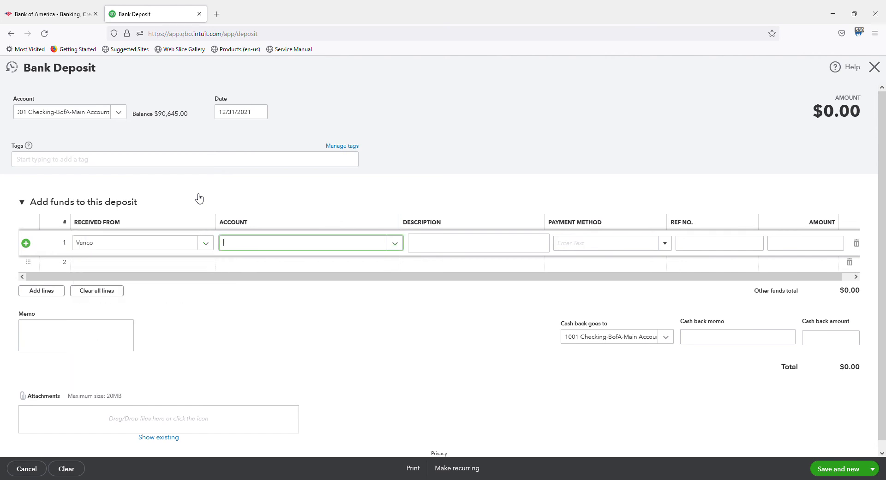
{"action": "type", "text": "lt"}
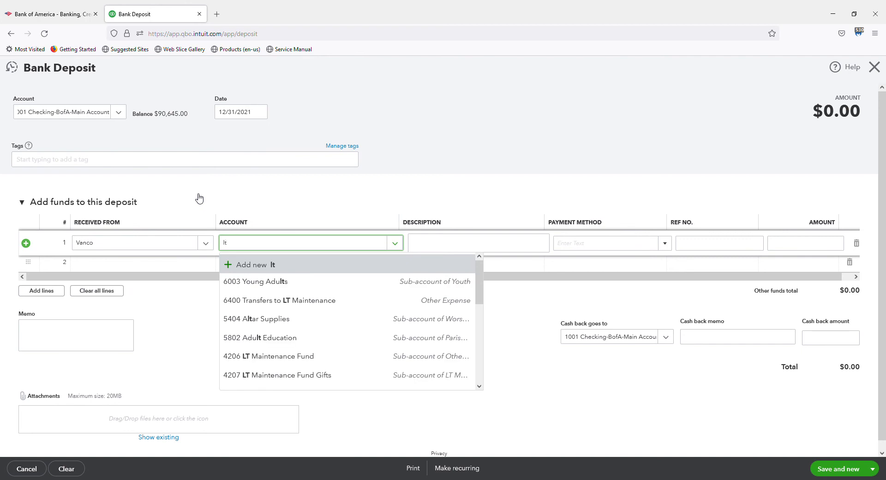
{"action": "key", "text": "Down"}
{"action": "key", "text": "Down"}
{"action": "key", "text": "Down"}
{"action": "key", "text": "Down"}
{"action": "key", "text": "Down"}
{"action": "key", "text": "Down"}
{"action": "key", "text": "Down"}
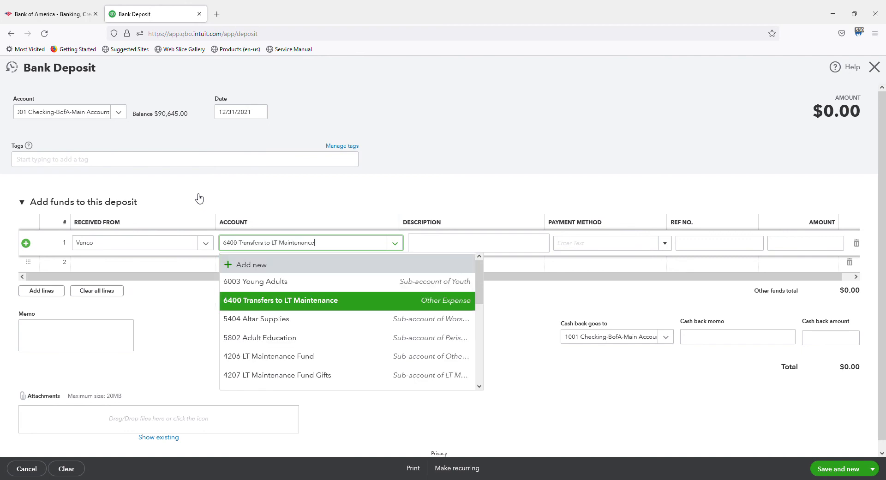
{"action": "key", "text": "Tab"}
Set the first line's amount to 10.83 and move on to the second line
{"action": "key", "text": "Tab"}
{"action": "key", "text": "Tab"}
{"action": "key", "text": "Tab"}
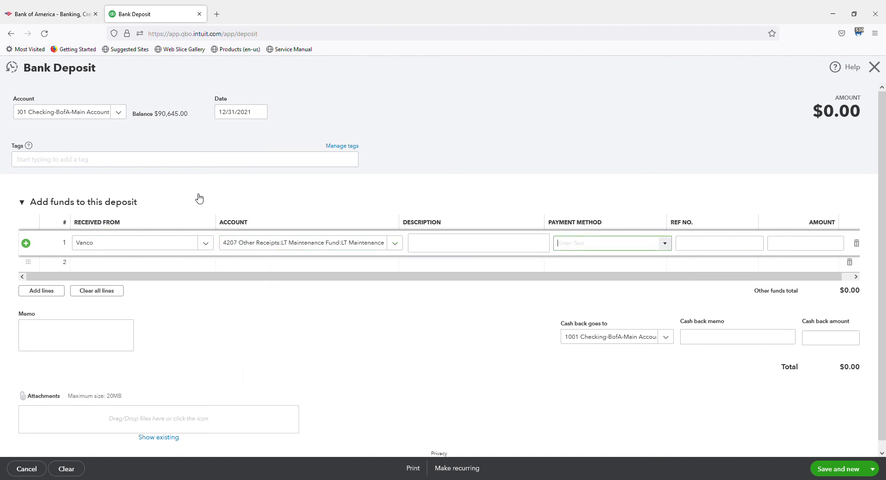
{"action": "type", "text": "10.83"}
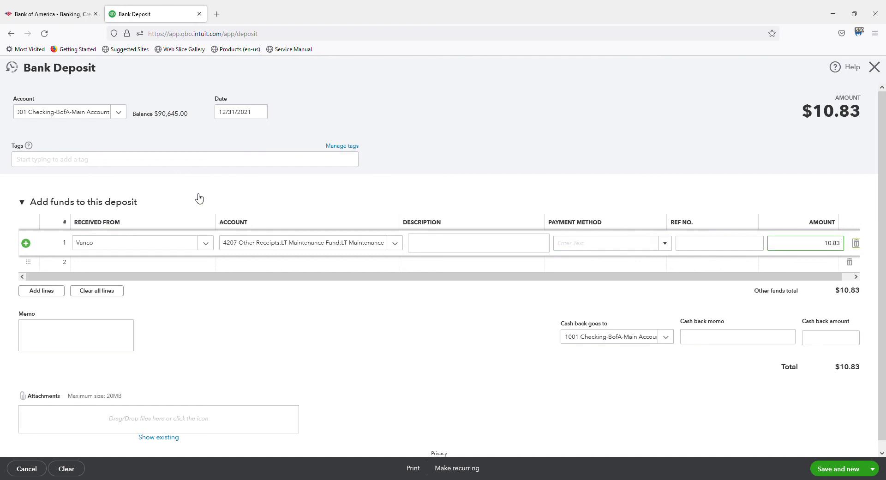
{"action": "key", "text": "Tab"}
Fill the second line with Vanco, account 4001 Sunday Offerings and amount 631.66, then save the deposit and start a new one
{"action": "type", "text": "vanco"}
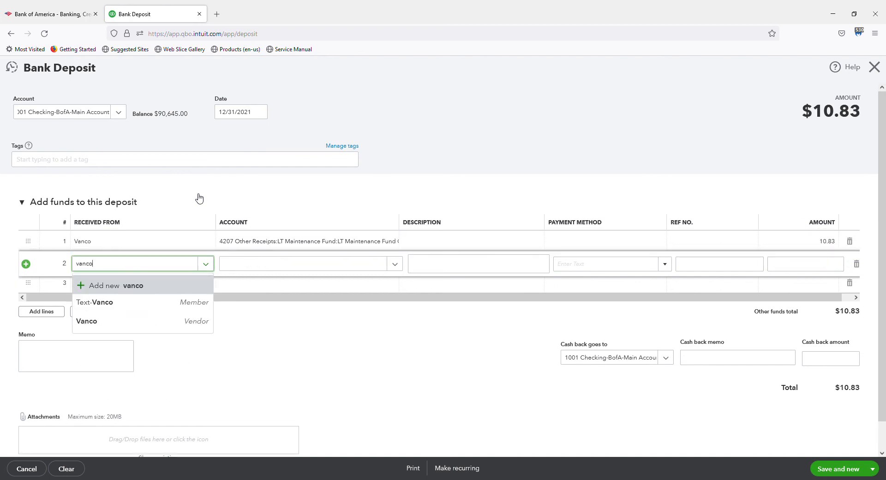
{"action": "key", "text": "Tab"}
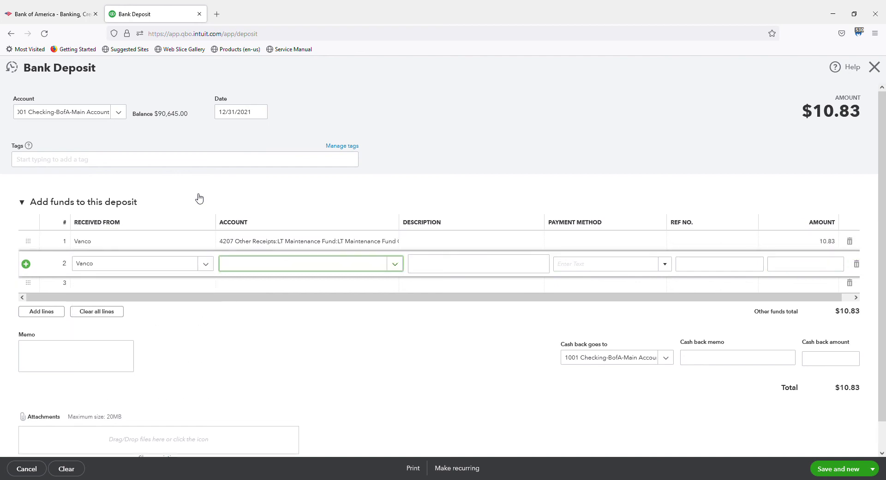
{"action": "type", "text": "4001"}
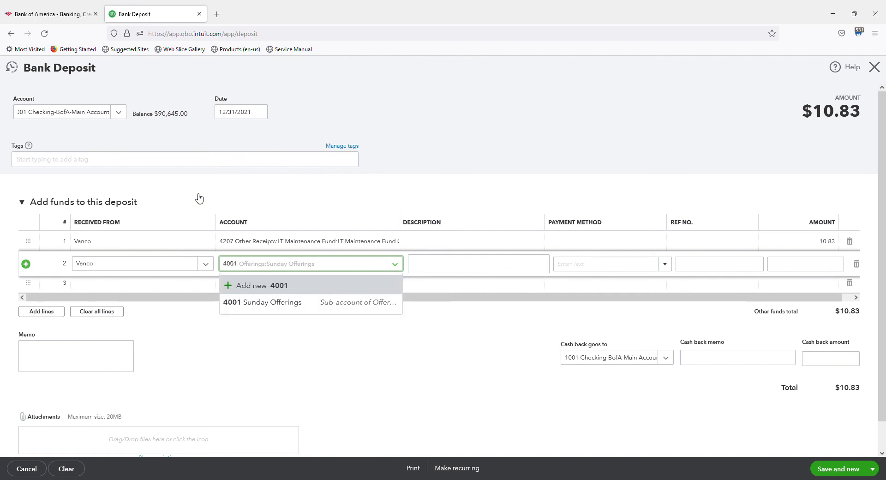
{"action": "key", "text": "Tab"}
{"action": "key", "text": "Tab"}
{"action": "key", "text": "Tab"}
{"action": "key", "text": "Tab"}
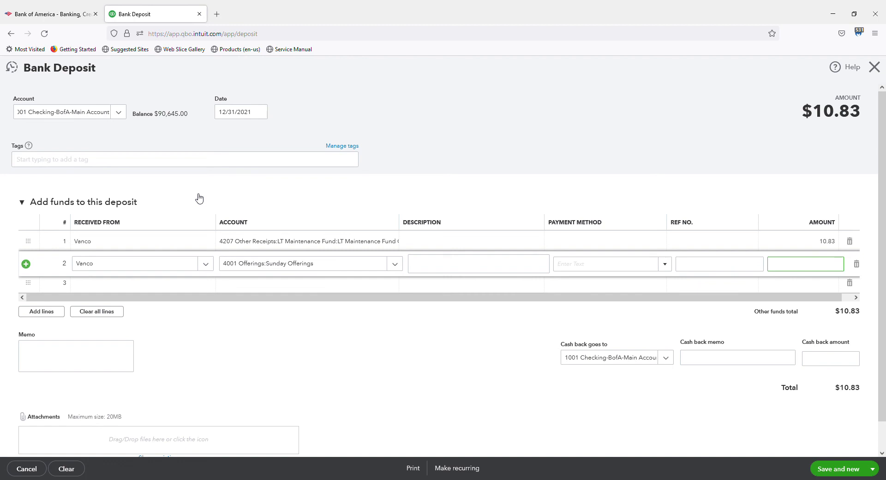
{"action": "type", "text": "631.66"}
{"action": "key", "text": "Tab"}
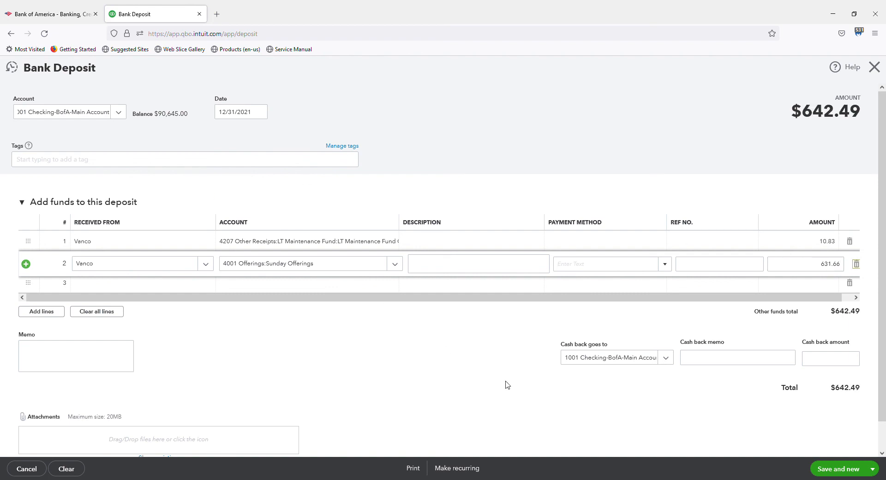
{"action": "left_click", "coordinate": [837, 471]}
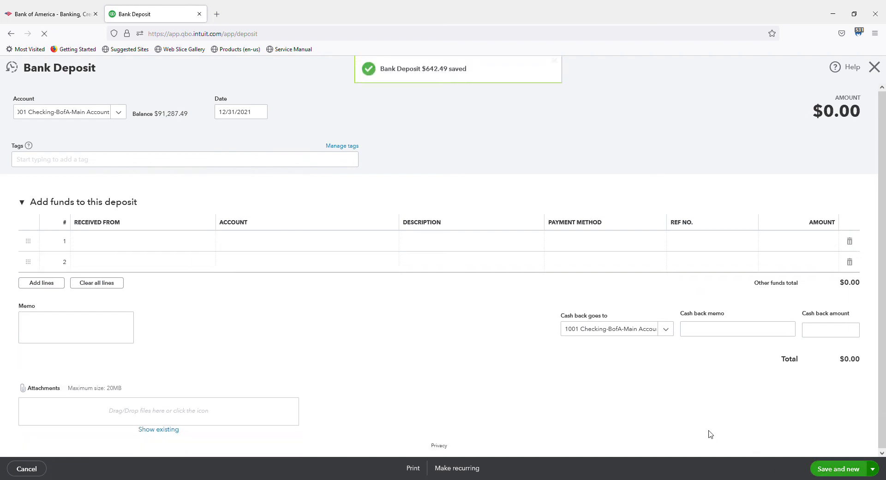
Keep the new deposit's account and 12/31/2021 date, and go to its first line
{"action": "key", "text": "Tab"}
{"action": "key", "text": "Tab"}
{"action": "key", "text": "Tab"}
{"action": "key", "text": "Tab"}
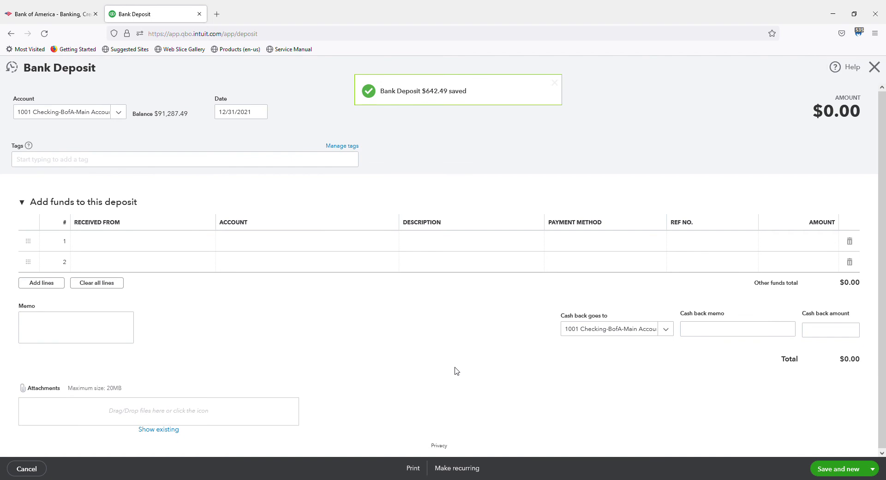
{"action": "key", "text": "Tab"}
{"action": "key", "text": "Tab"}
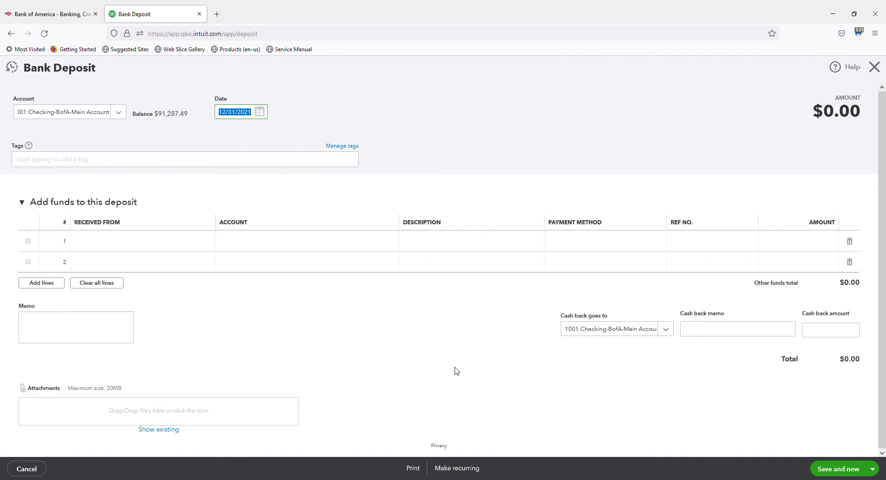
{"action": "key", "text": "Tab"}
{"action": "key", "text": "Tab"}
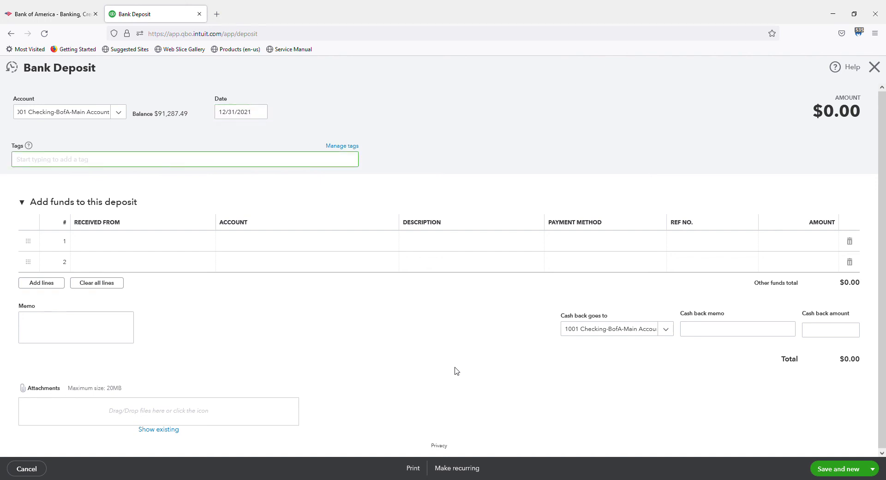
{"action": "key", "text": "Tab"}
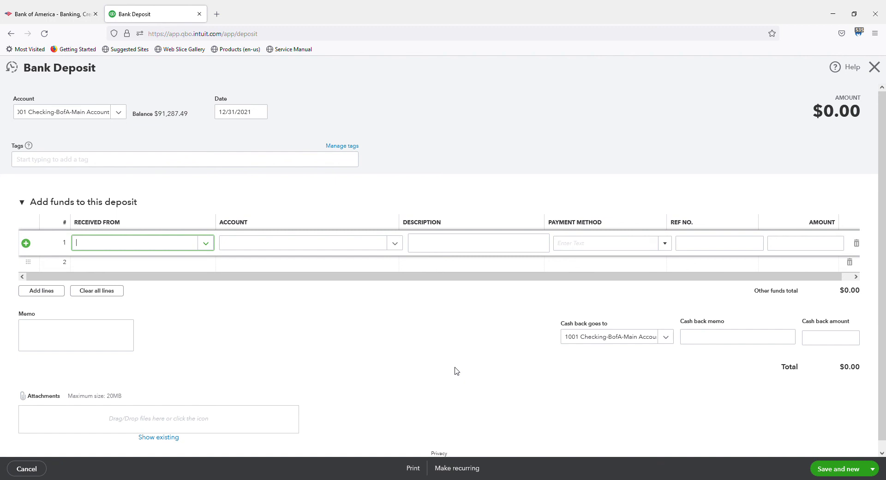
Fill the first deposit line with Vanco, account 4001 Sunday Offerings and an amount of 100.00
{"action": "type", "text": "Vanco"}
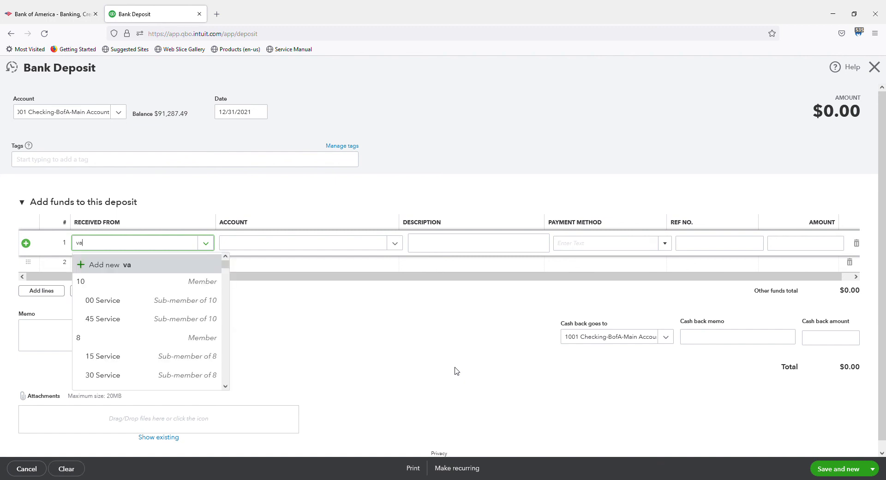
{"action": "key", "text": "Tab"}
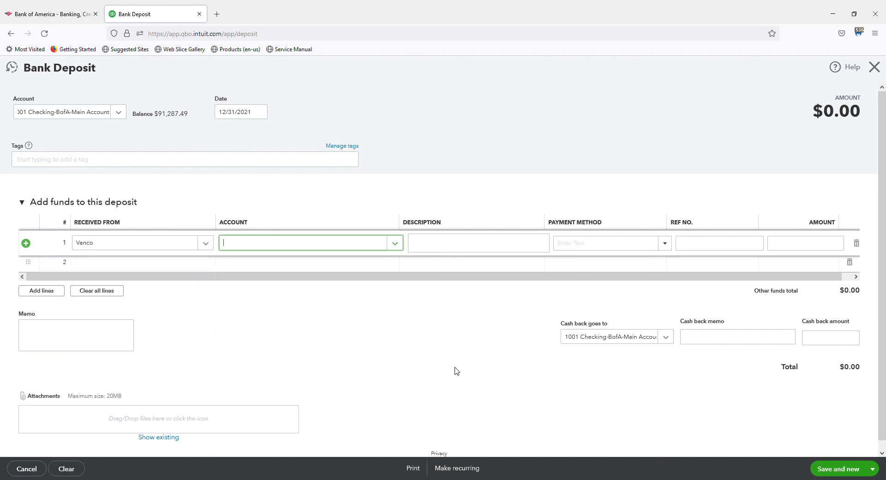
{"action": "type", "text": "4001"}
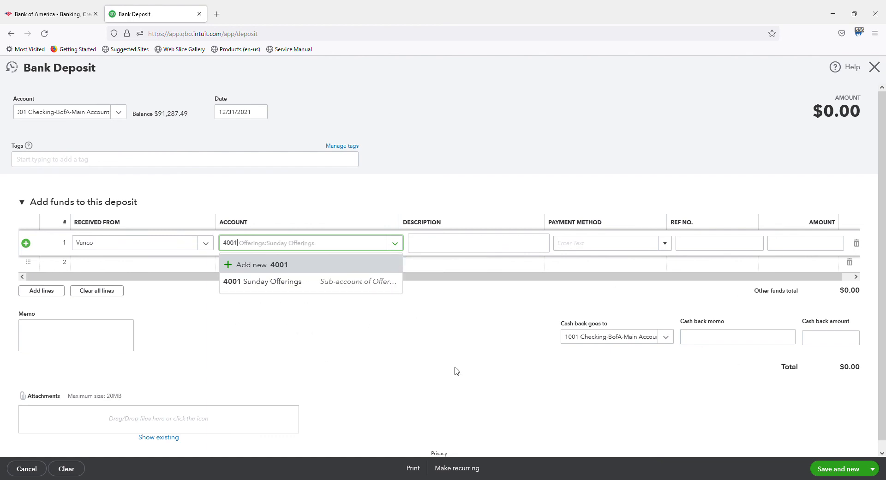
{"action": "key", "text": "Tab"}
{"action": "key", "text": "Tab"}
{"action": "key", "text": "Tab"}
{"action": "key", "text": "Tab"}
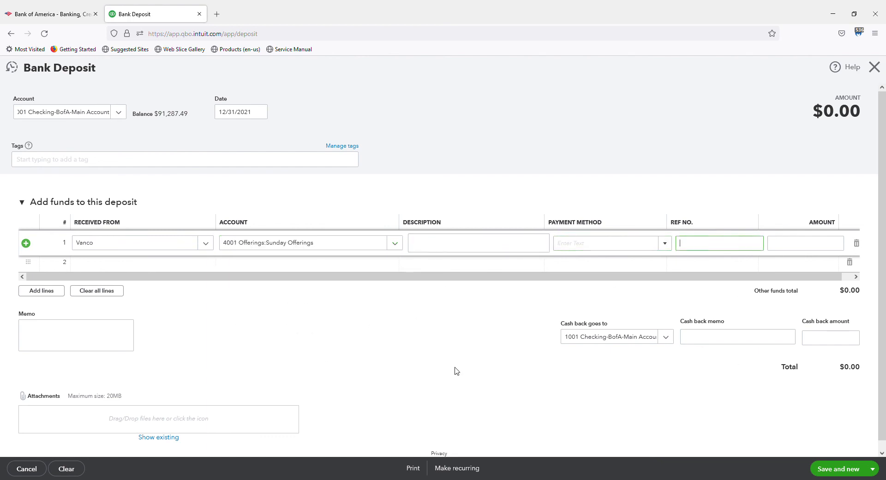
{"action": "type", "text": "100"}
{"action": "key", "text": "Tab"}
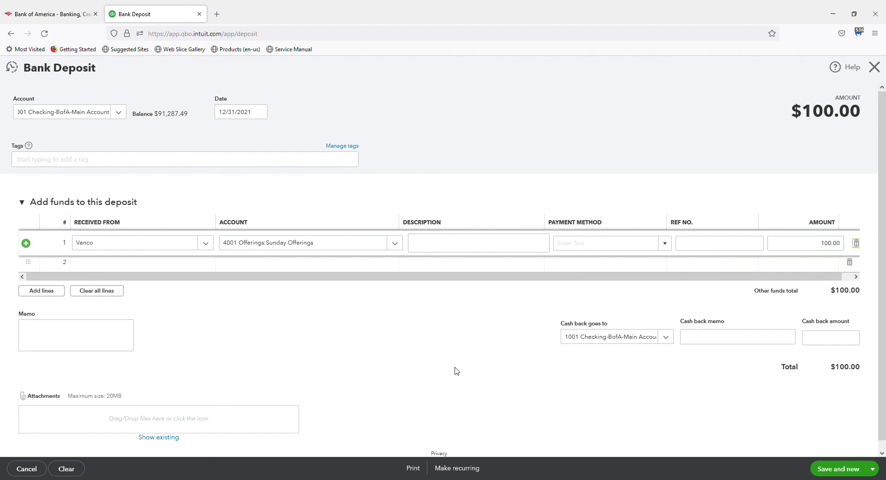
{"action": "key", "text": "Tab"}
Fill the second deposit line with Vanco, account 6113 Merchant Fees and a negative amount of -3.88
{"action": "type", "text": "vanco"}
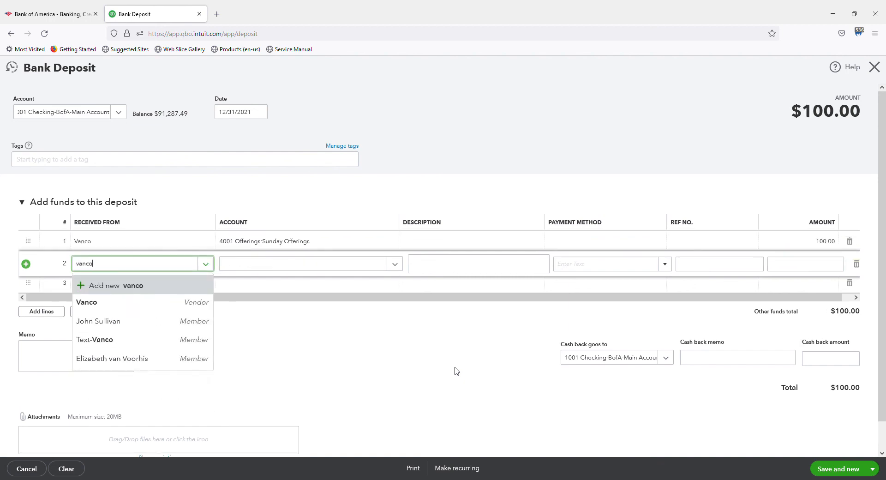
{"action": "key", "text": "Tab"}
{"action": "type", "text": "6113"}
{"action": "key", "text": "Tab"}
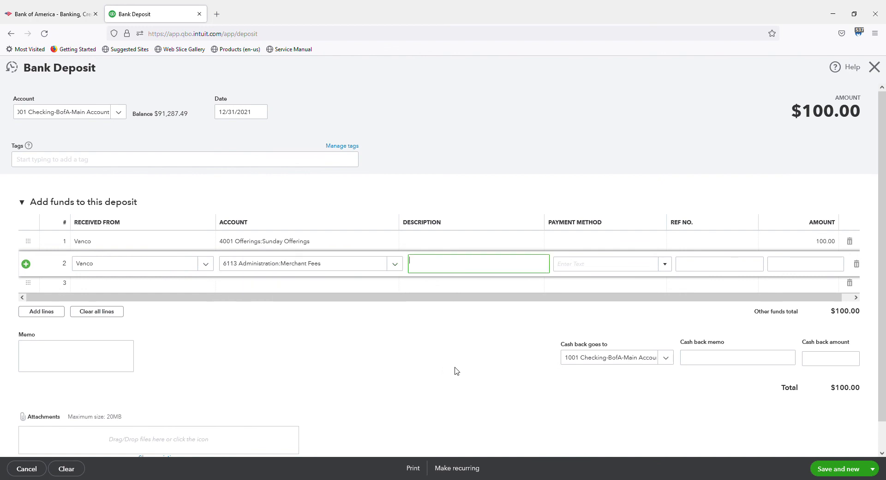
{"action": "key", "text": "Tab"}
{"action": "key", "text": "Tab"}
{"action": "key", "text": "Tab"}
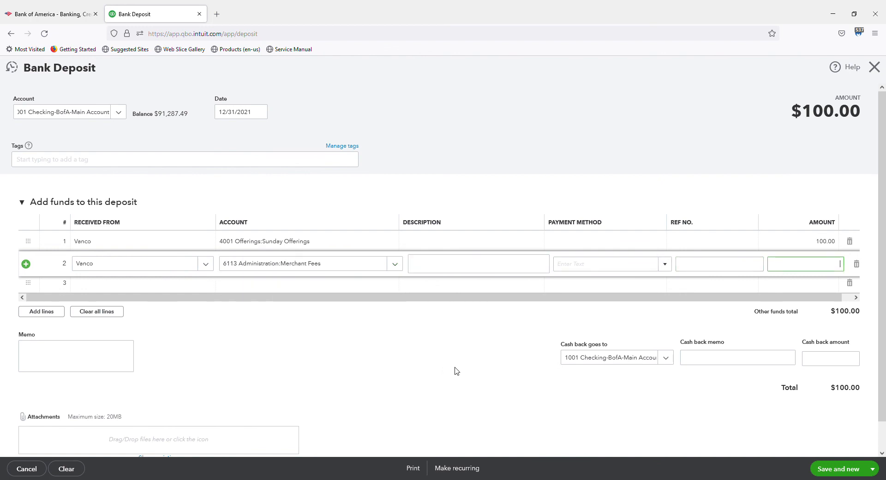
{"action": "type", "text": "-"}
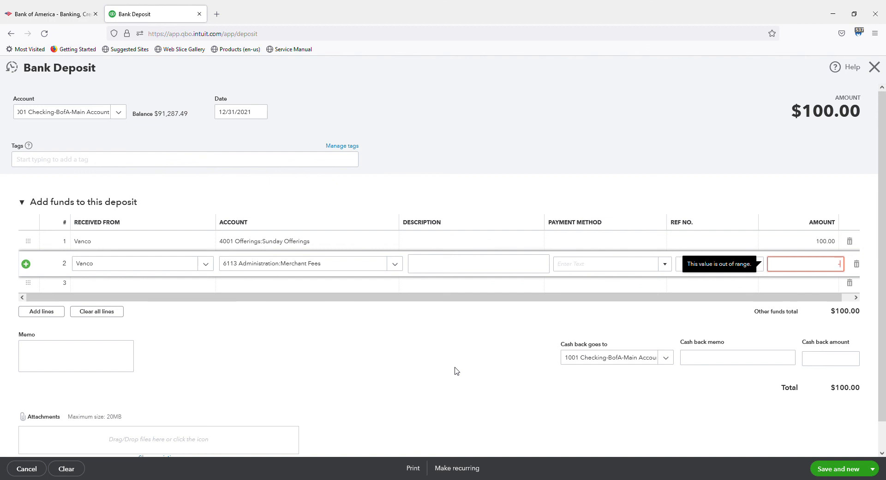
{"action": "type", "text": "3.88"}
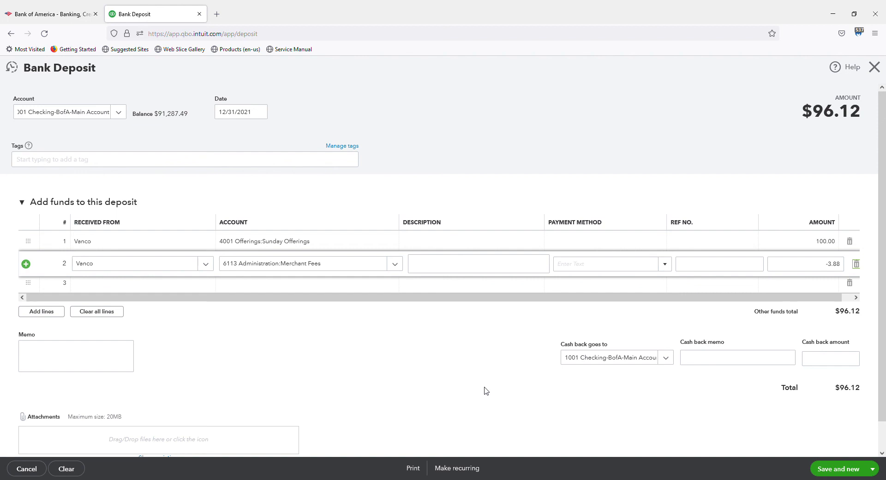
Save and close the Vanco deposit, and open the bank transactions of the 1001 Checking-BofA-Main Account
{"action": "left_click", "coordinate": [873, 468]}
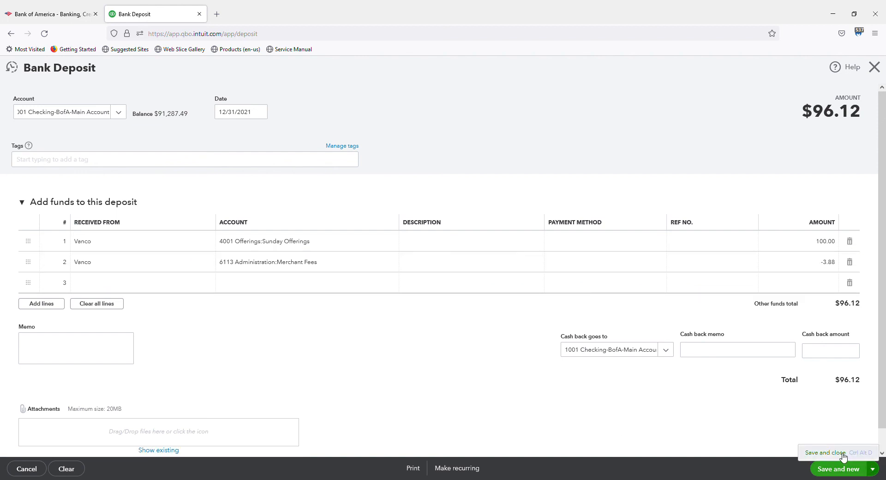
{"action": "left_click", "coordinate": [842, 453]}
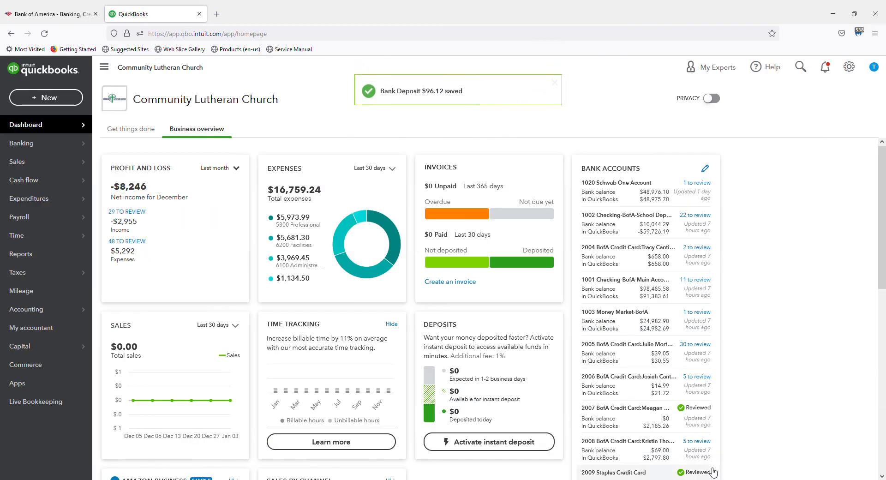
{"action": "left_click", "coordinate": [635, 291]}
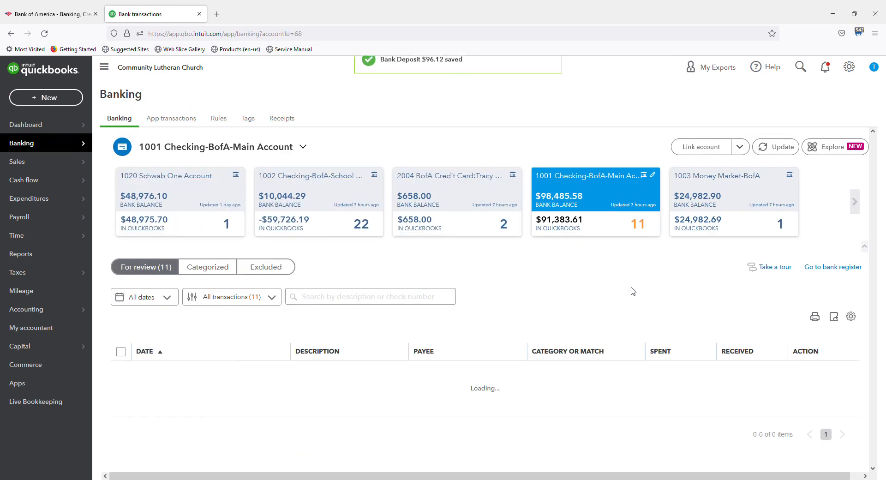
Match the Vanco bank transactions of 12/27/2021 ($710.00), 12/28/2021 ($1,800.00) and 12/31/2021 ($642.49) to their recorded deposits
{"action": "scroll", "coordinate": [655, 402], "scroll_direction": "down", "scroll_amount": 2}
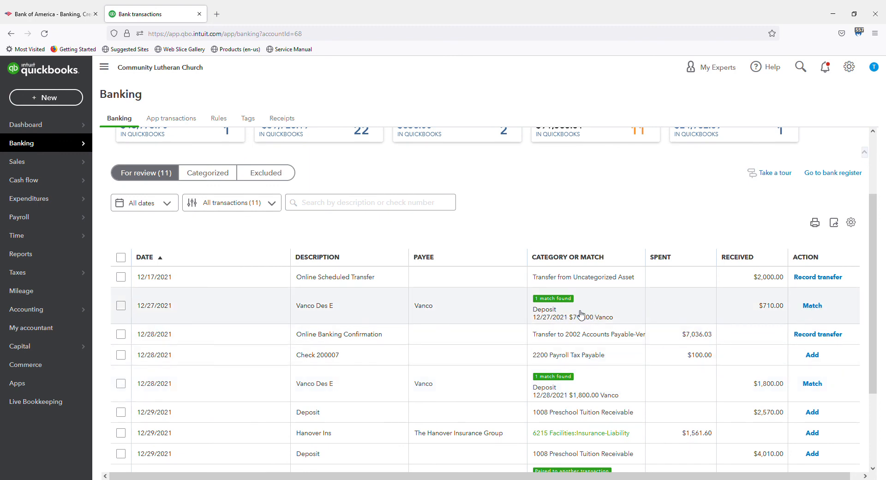
{"action": "left_click", "coordinate": [812, 306]}
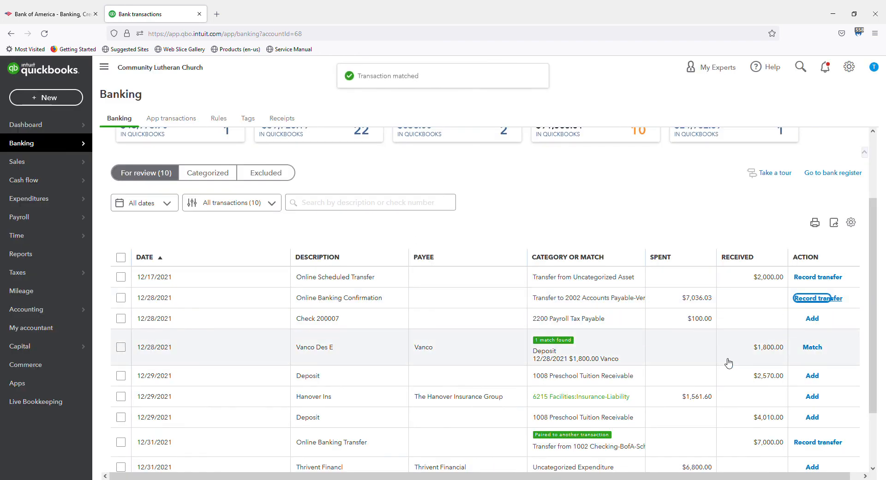
{"action": "left_click", "coordinate": [812, 347]}
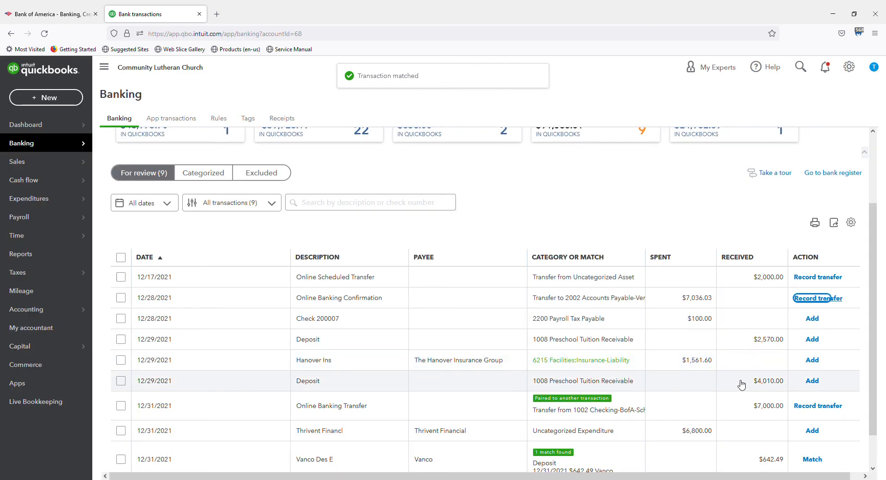
{"action": "scroll", "coordinate": [738, 387], "scroll_direction": "down", "scroll_amount": 1}
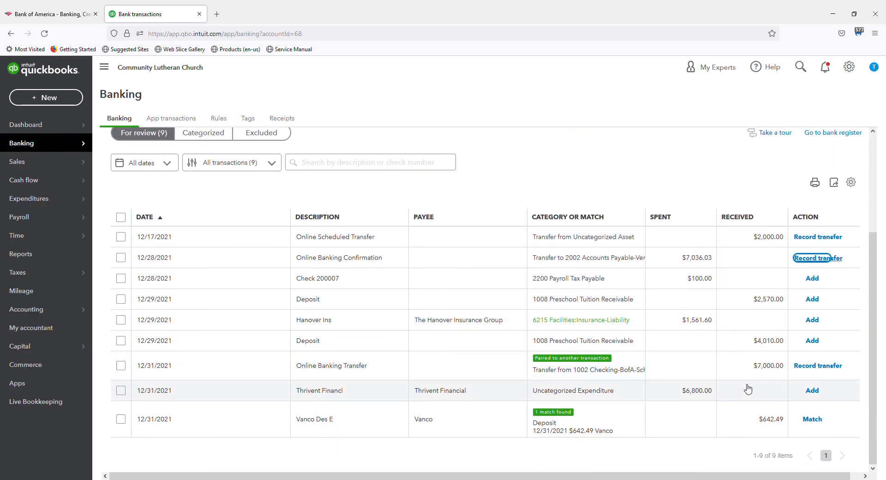
{"action": "left_click", "coordinate": [812, 418]}
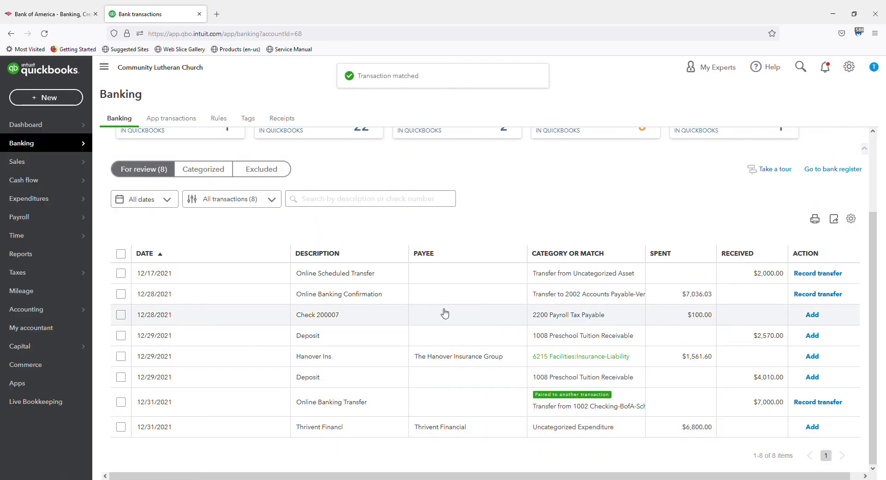